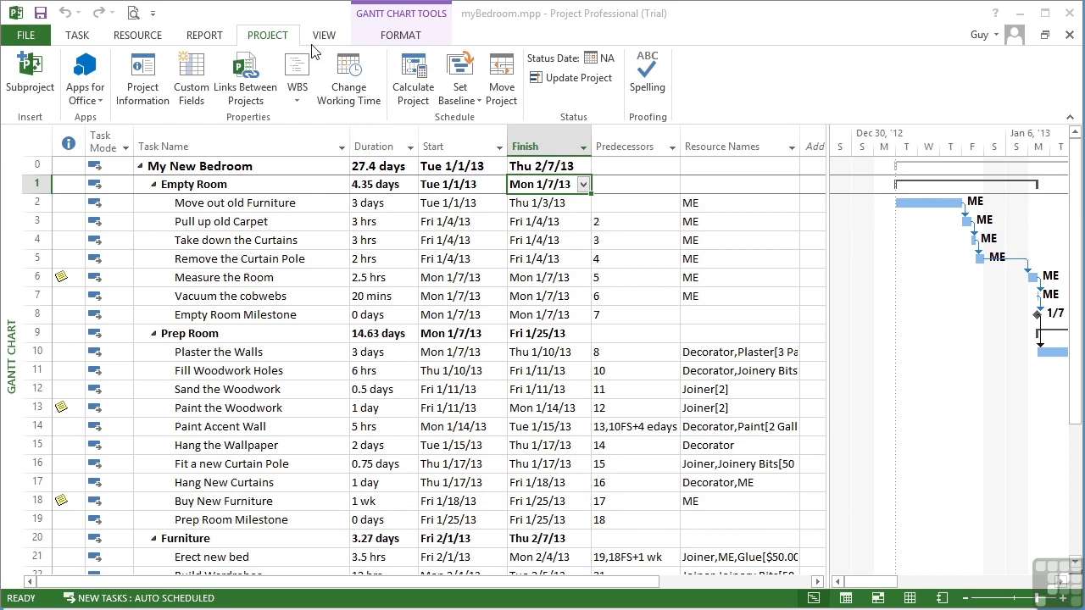
- View the Plumber calendar in Change Working Time, then close it without changes
left_click(347, 78)
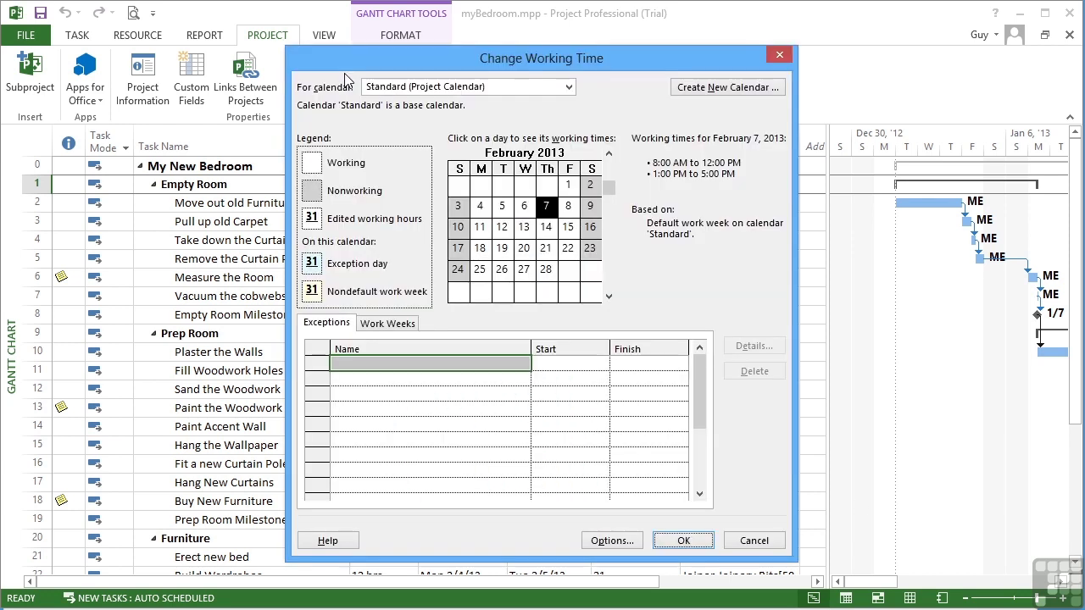
left_click(568, 87)
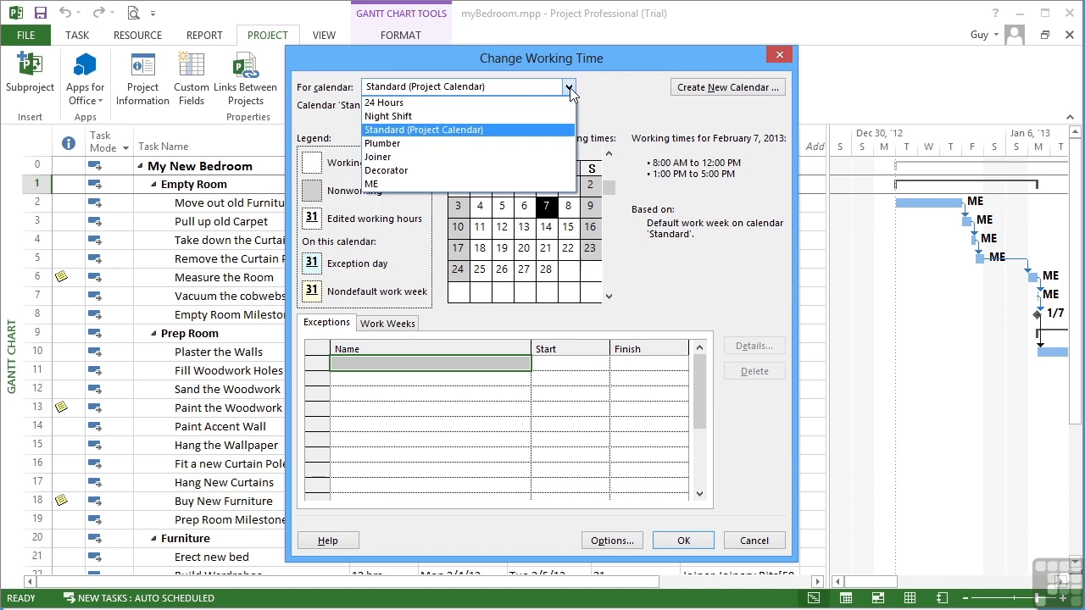
left_click(455, 140)
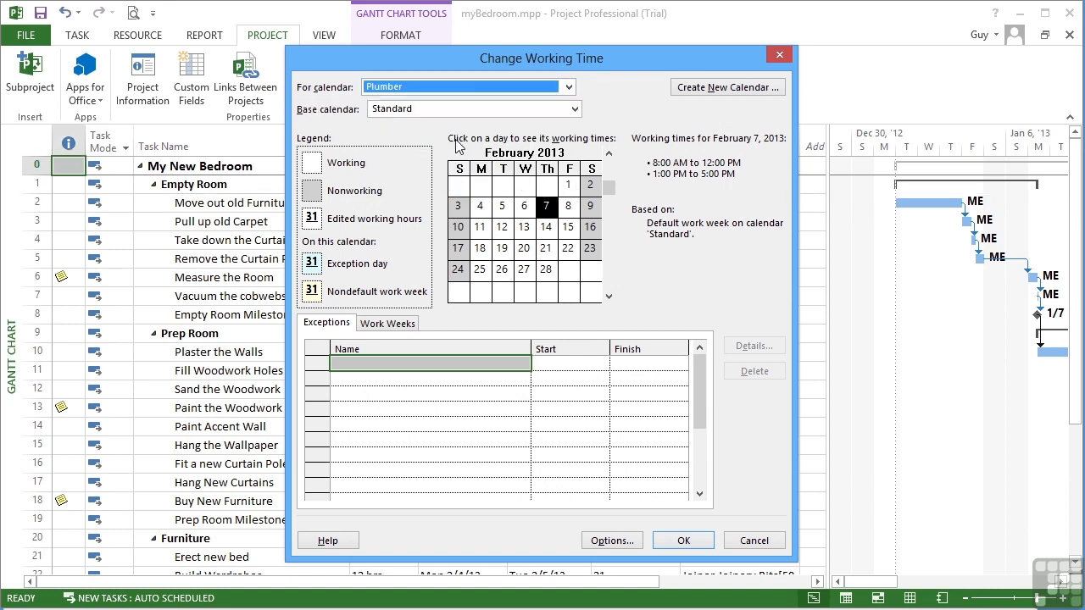
left_click(754, 540)
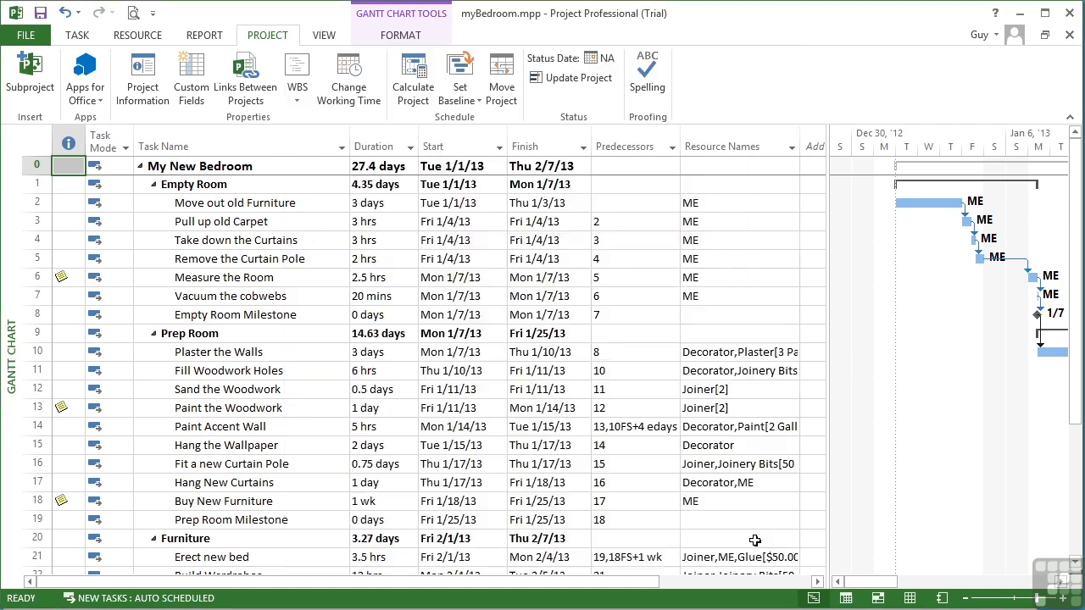
- From the Resource Sheet, open Plumber's Resource Information and its Change Working Time calendar
left_click(330, 34)
left_click(303, 77)
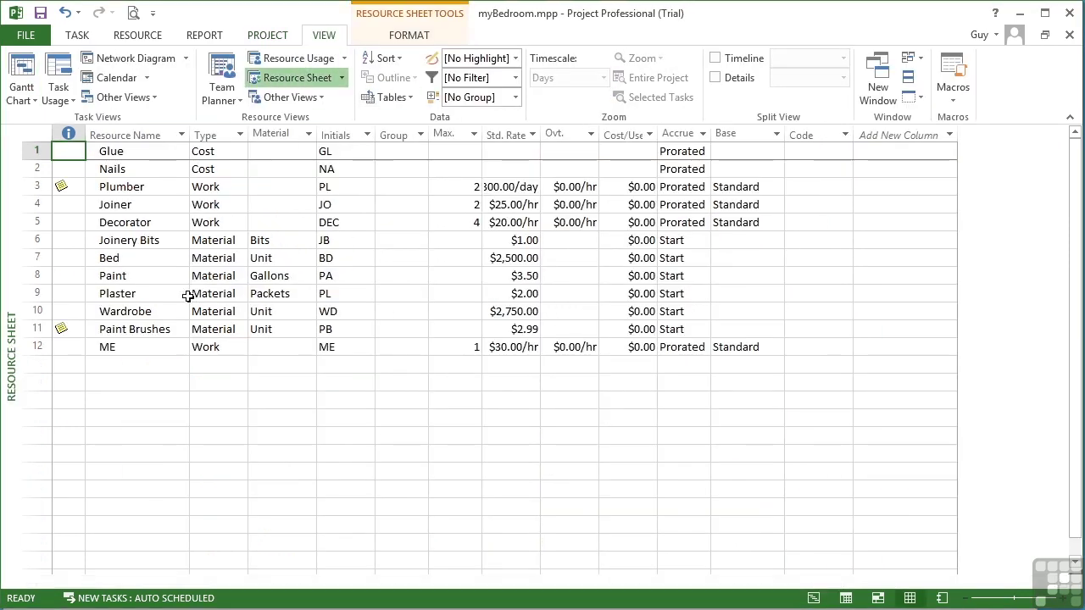
left_click(161, 188)
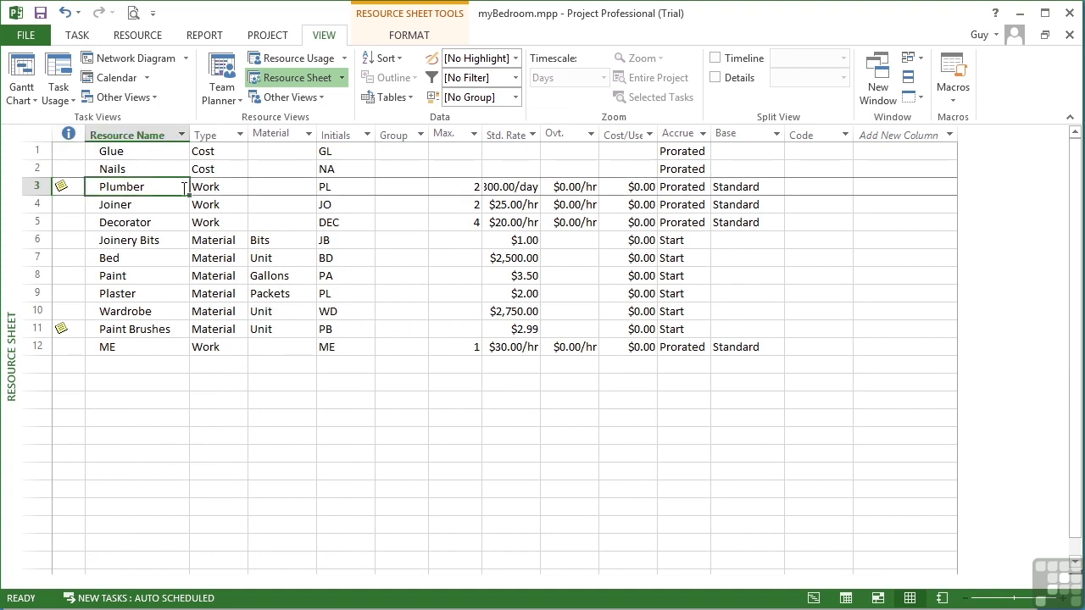
double_click(164, 188)
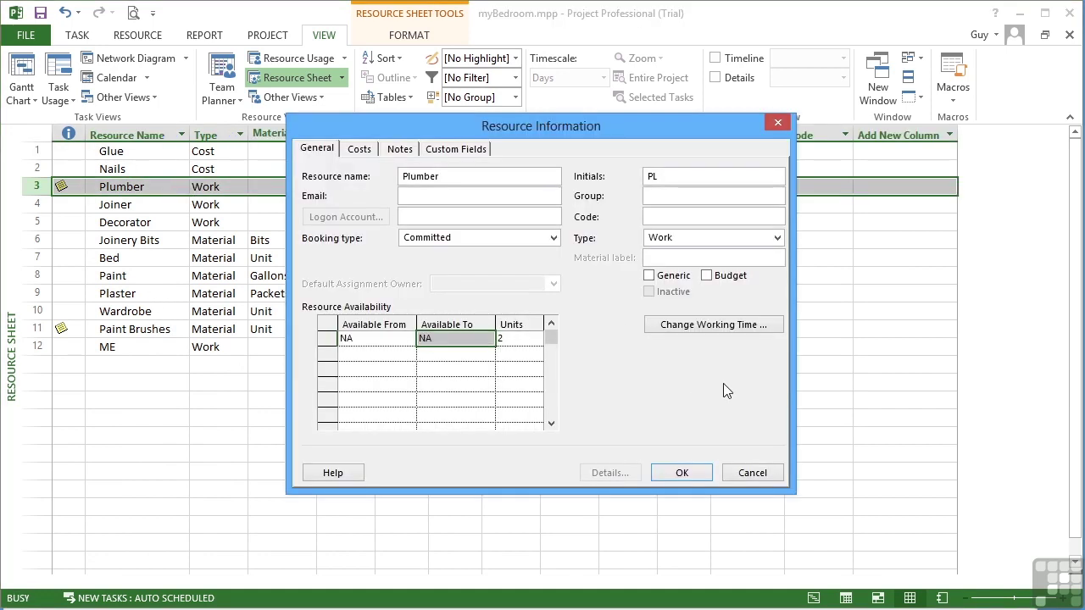
left_click(716, 325)
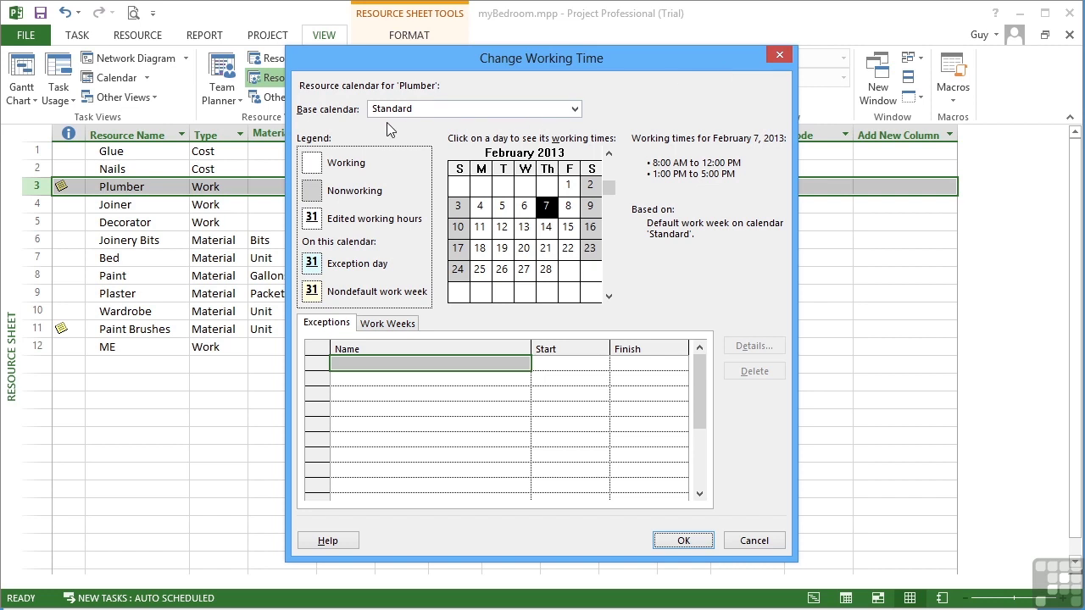
- Leave Plumber's base calendar as Standard and list its work weeks, showing [Default]
left_click(575, 109)
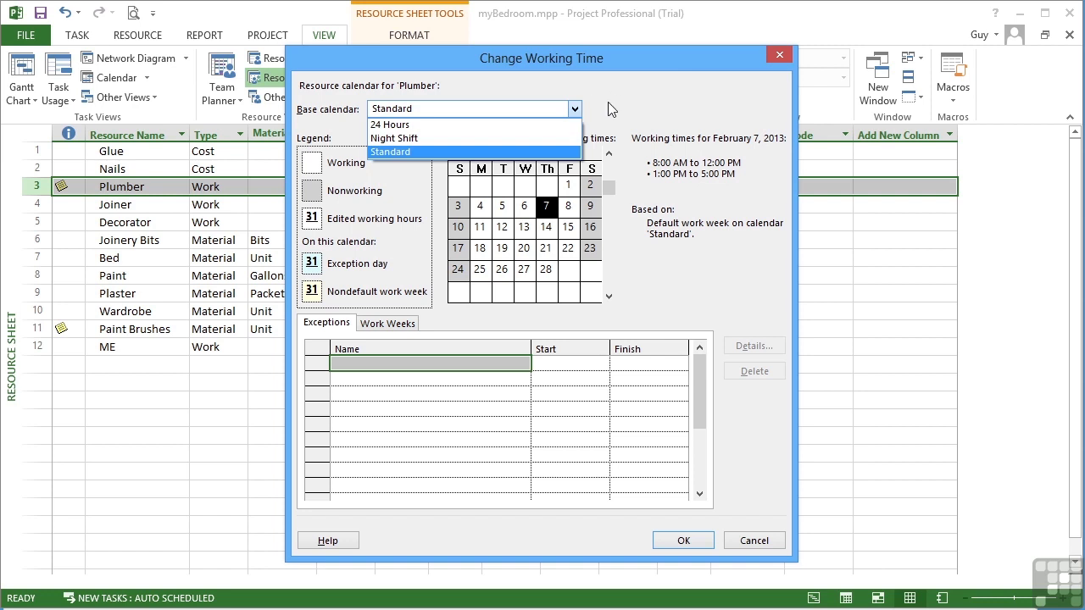
left_click(608, 104)
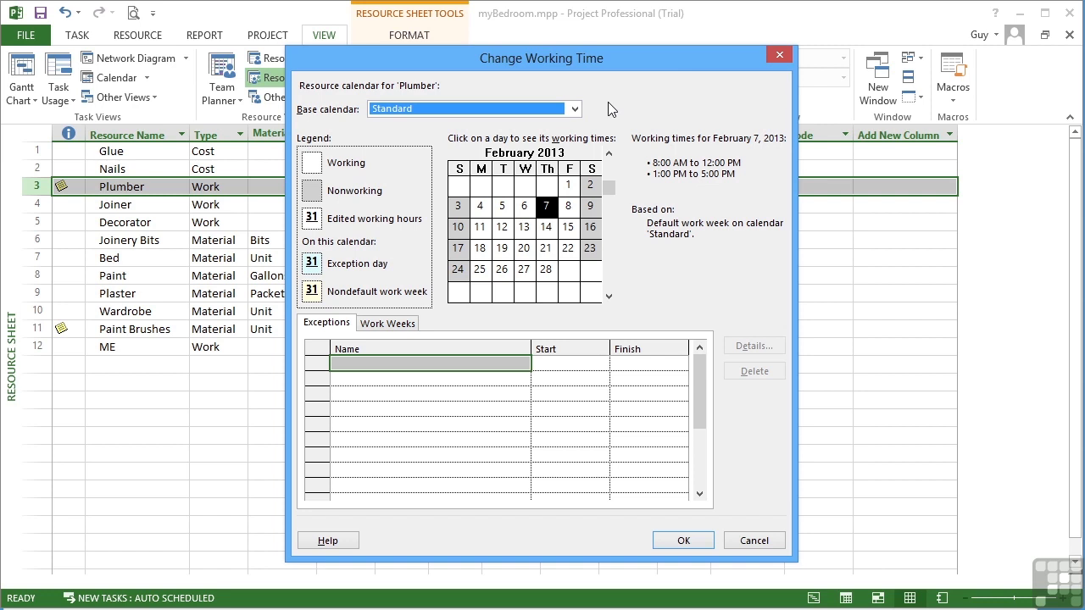
left_click(392, 325)
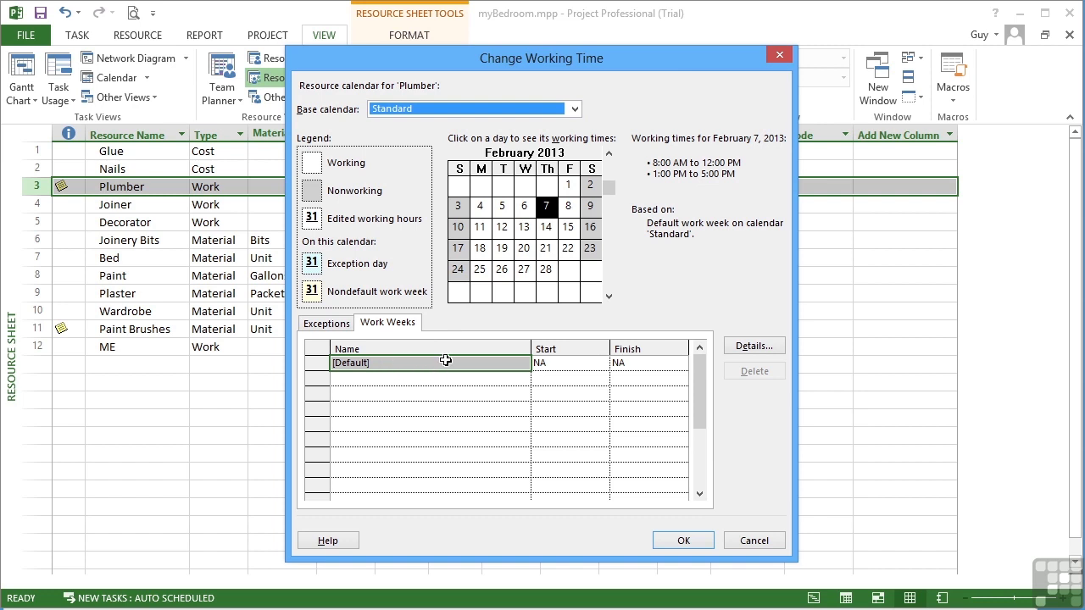
- Set Friday to nonworking time in the Plumber's [Default] work week details
left_click(750, 354)
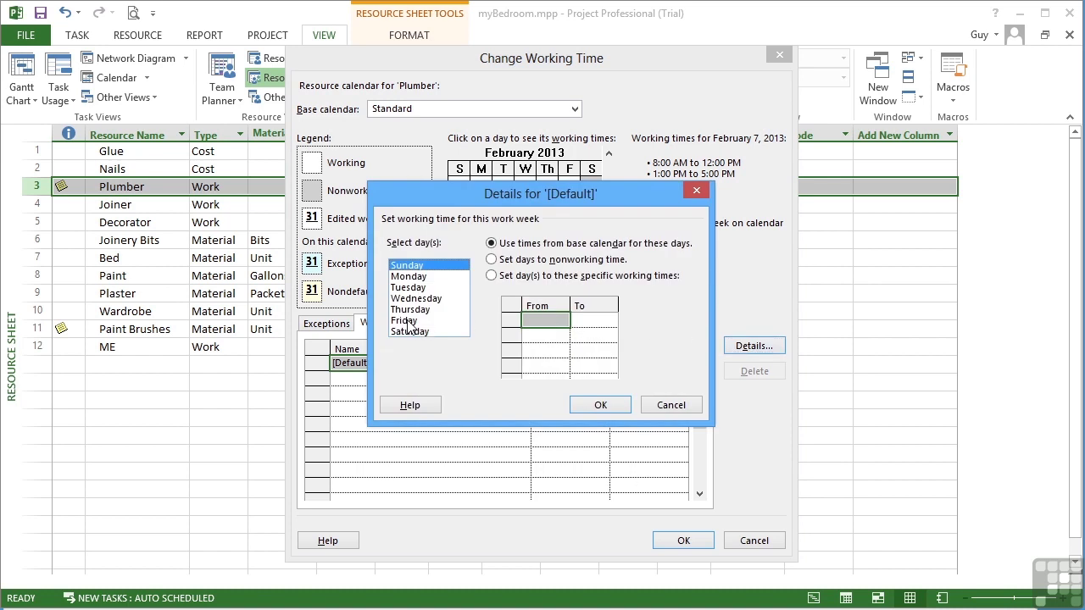
left_click(409, 323)
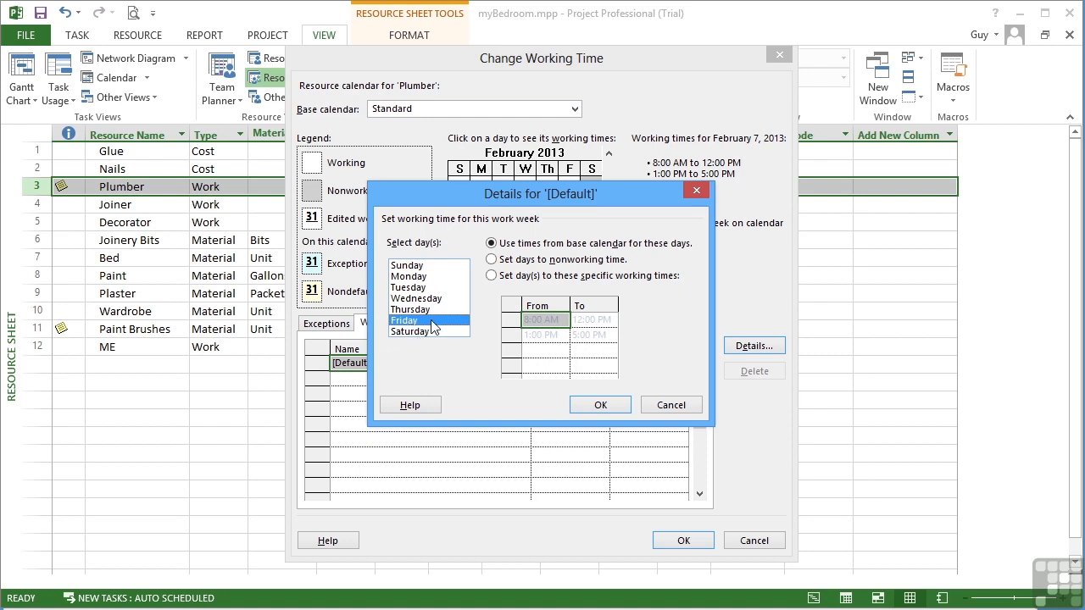
left_click(493, 261)
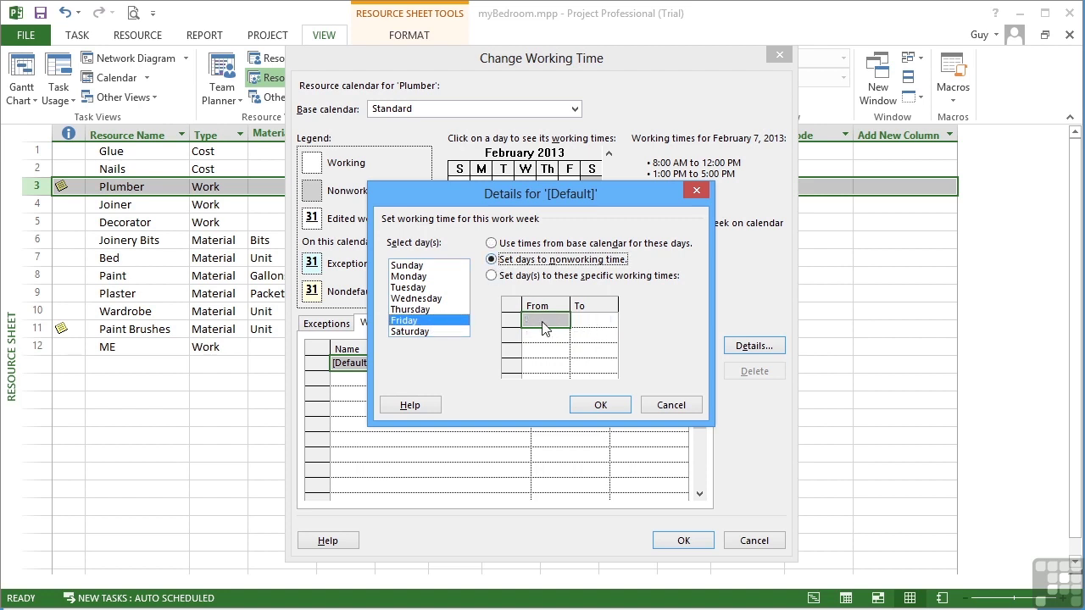
left_click(601, 405)
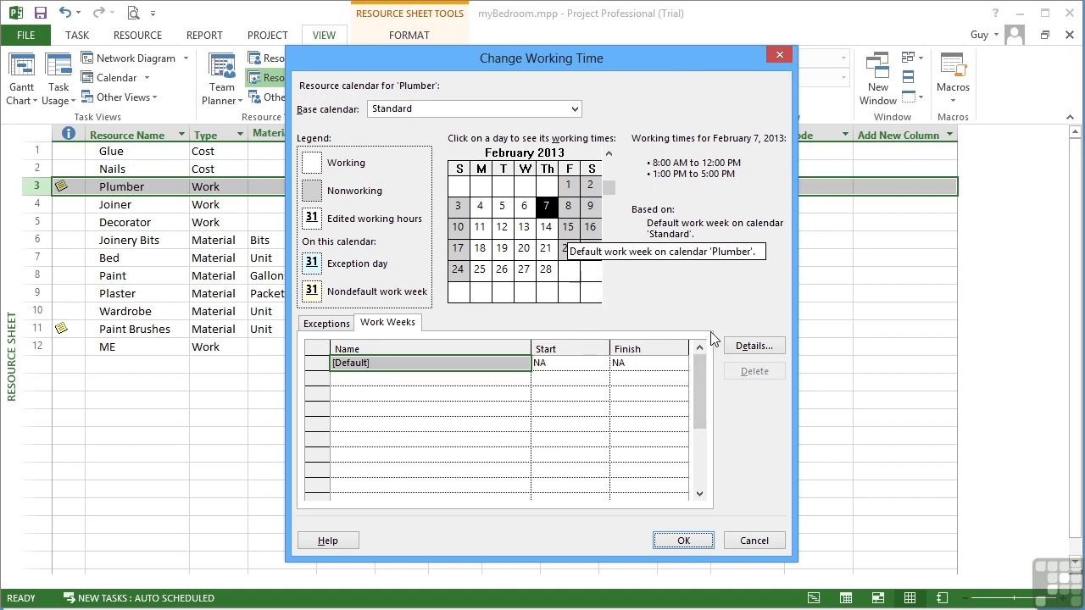
left_click(684, 540)
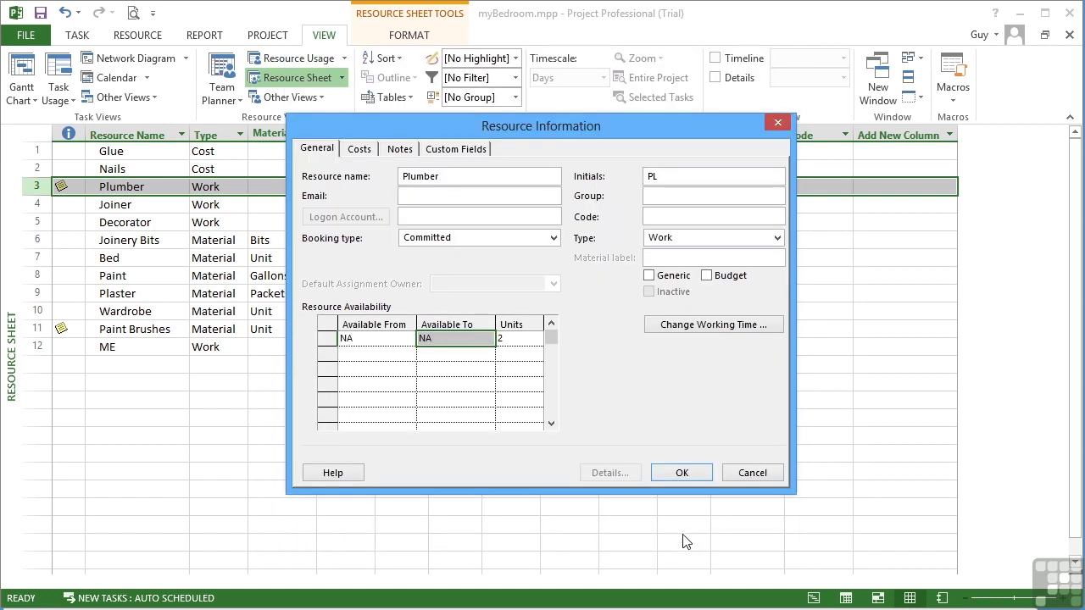
left_click(690, 474)
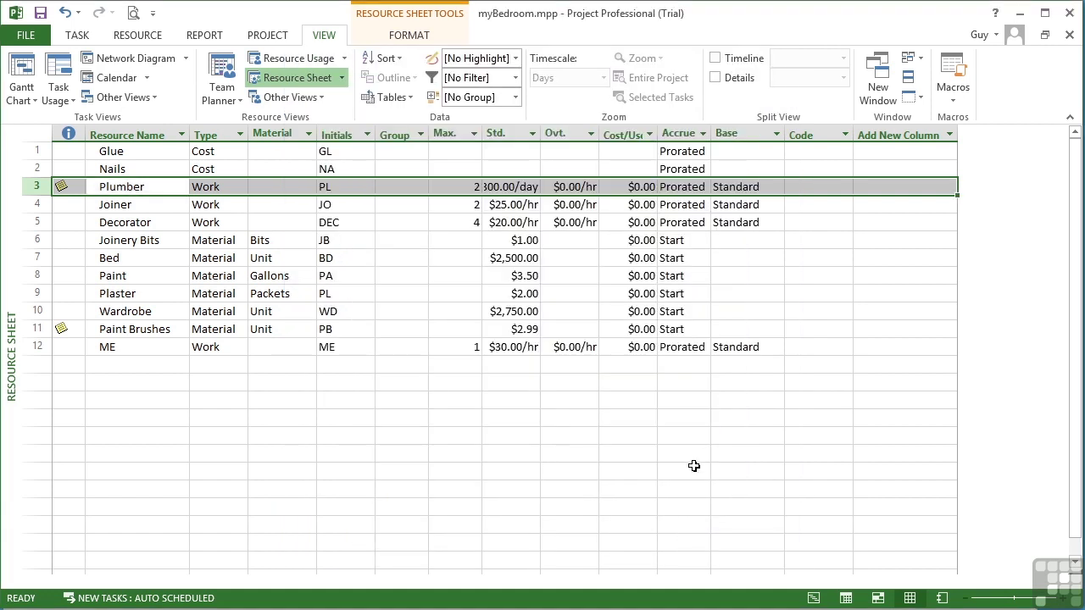
left_click(23, 78)
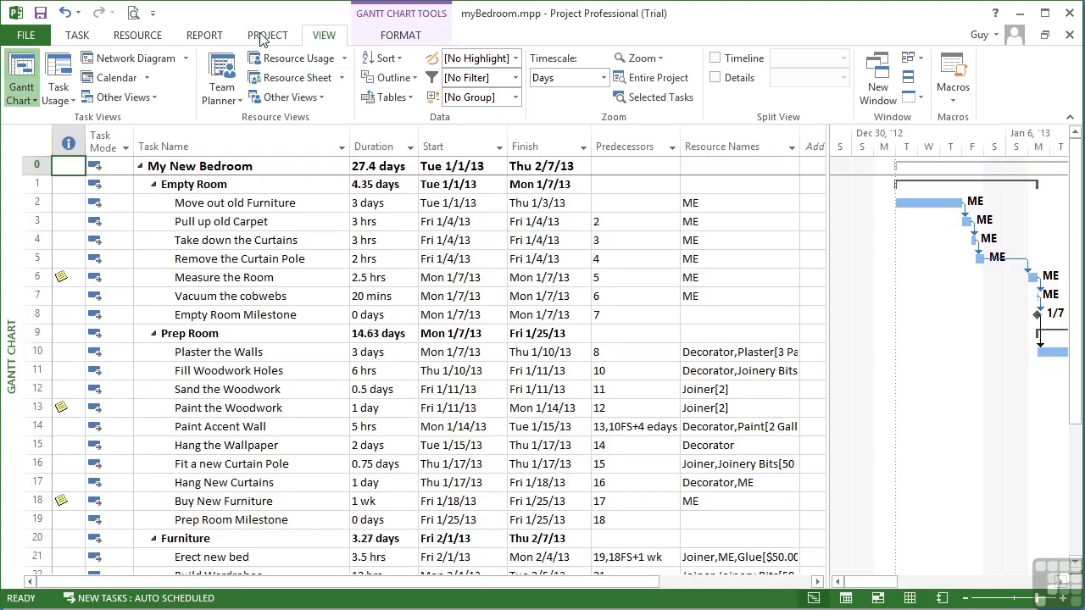
- Bring up the ME calendar in Change Working Time and open its [Default] work-week details
left_click(267, 35)
left_click(367, 76)
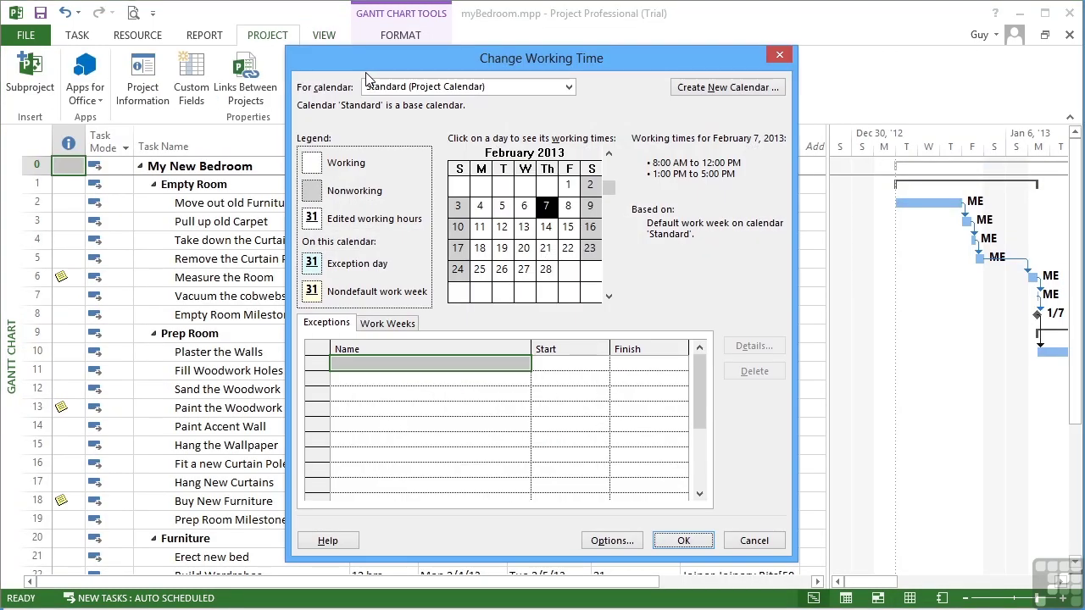
left_click(569, 88)
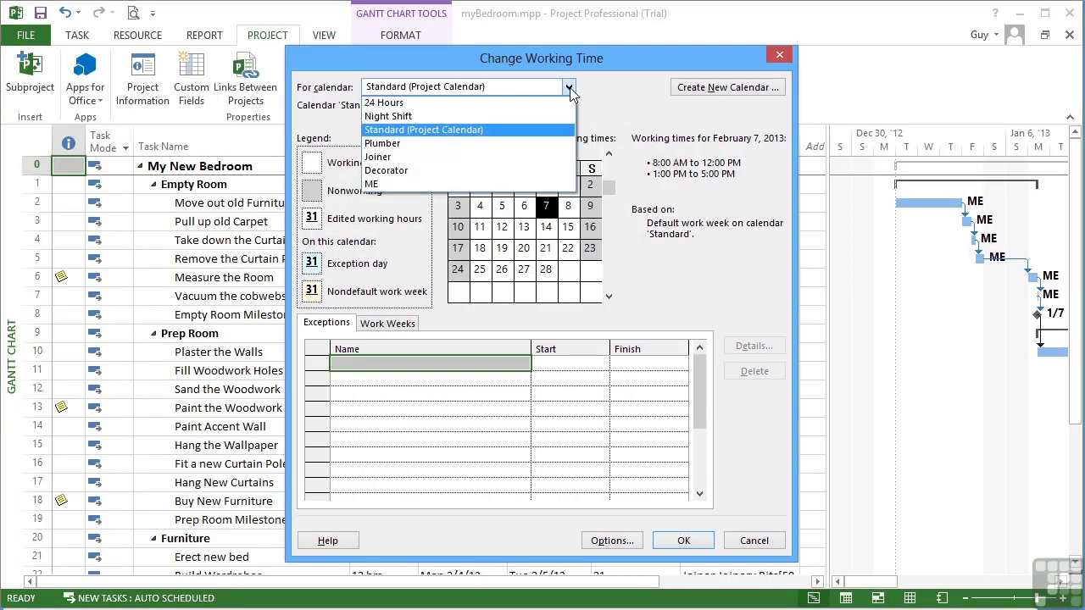
left_click(401, 185)
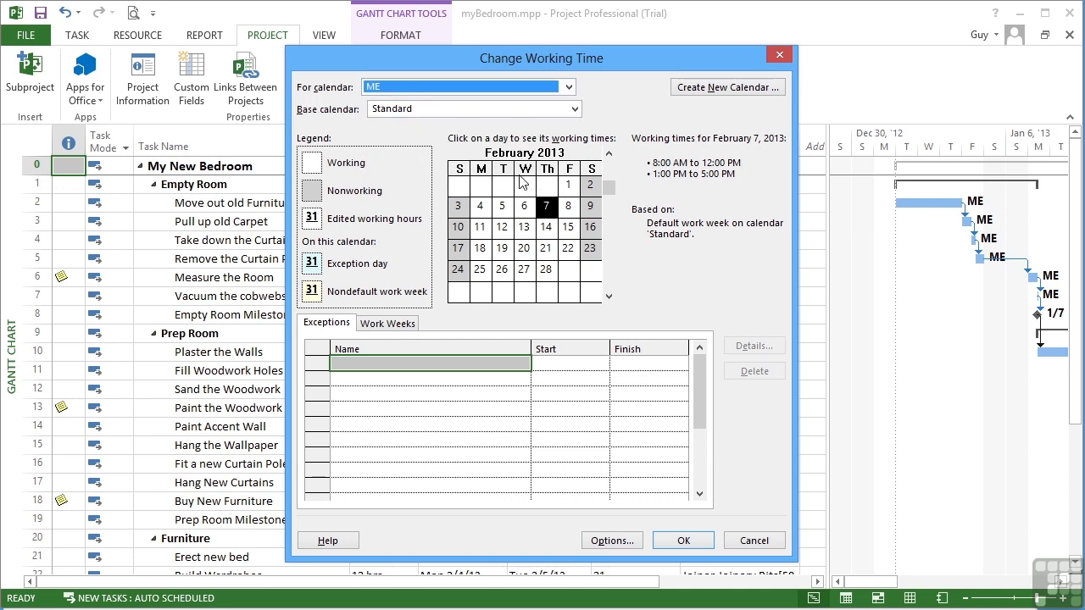
left_click(391, 328)
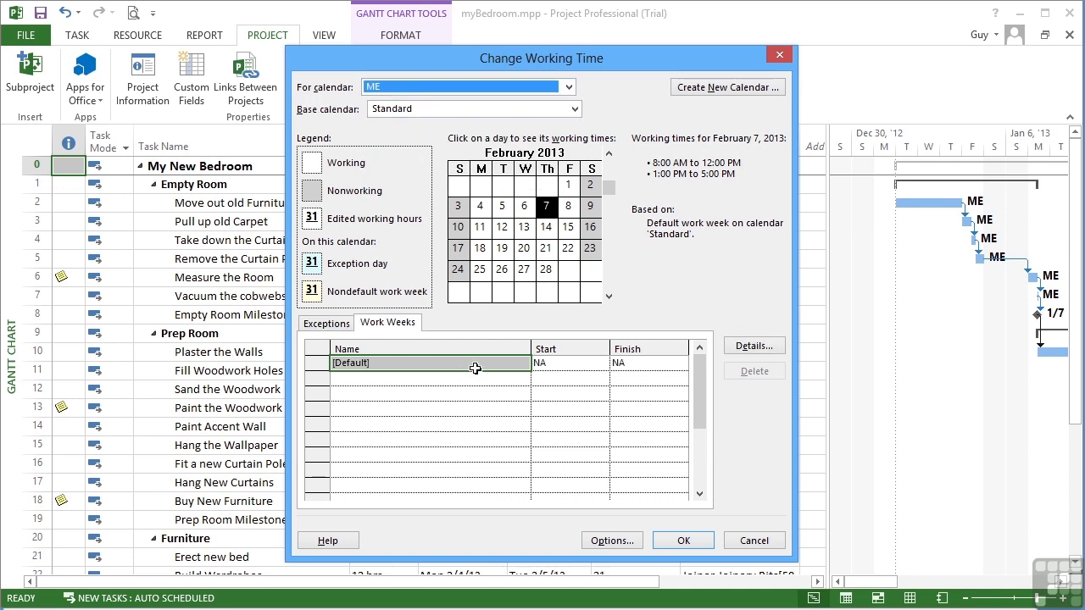
left_click(475, 365)
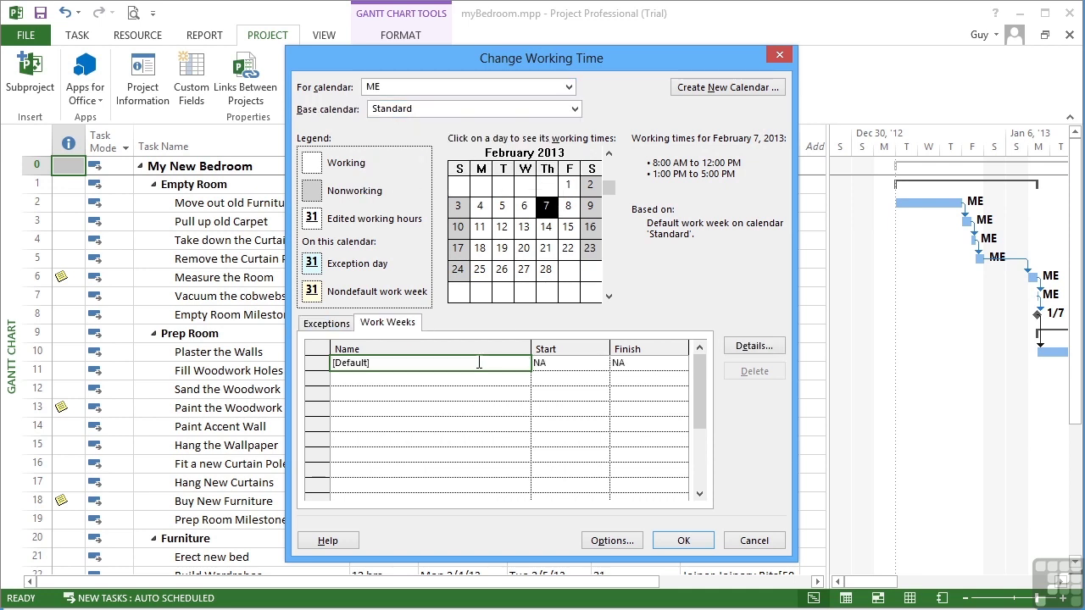
left_click(745, 349)
- Change Monday–Friday's afternoon end time from 5:00 PM to 6:00 PM in ME's default week
left_click(435, 277)
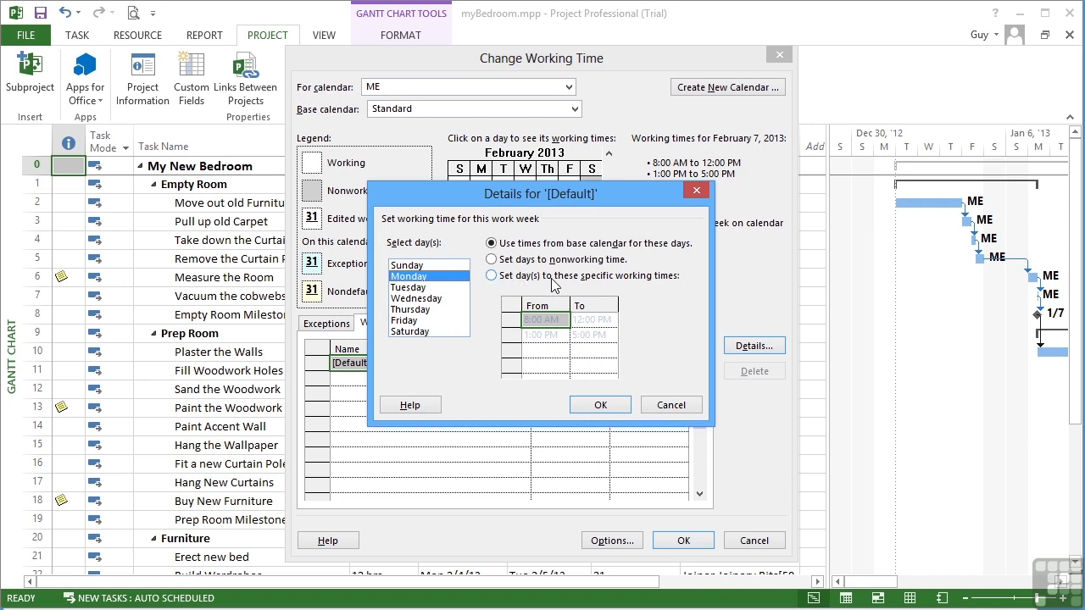
left_click(417, 322, "shift")
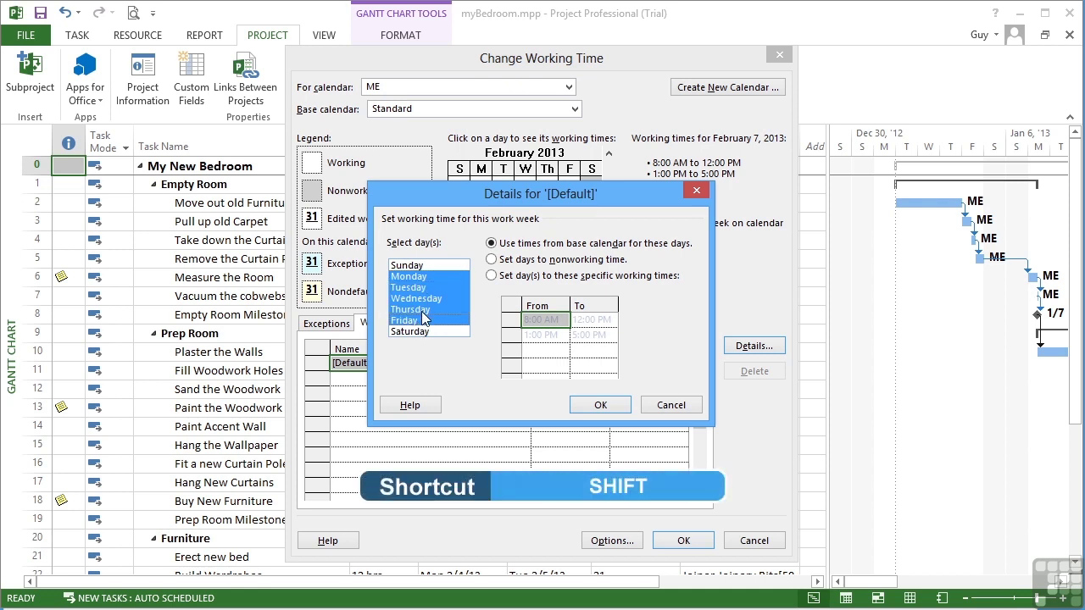
left_click(492, 276)
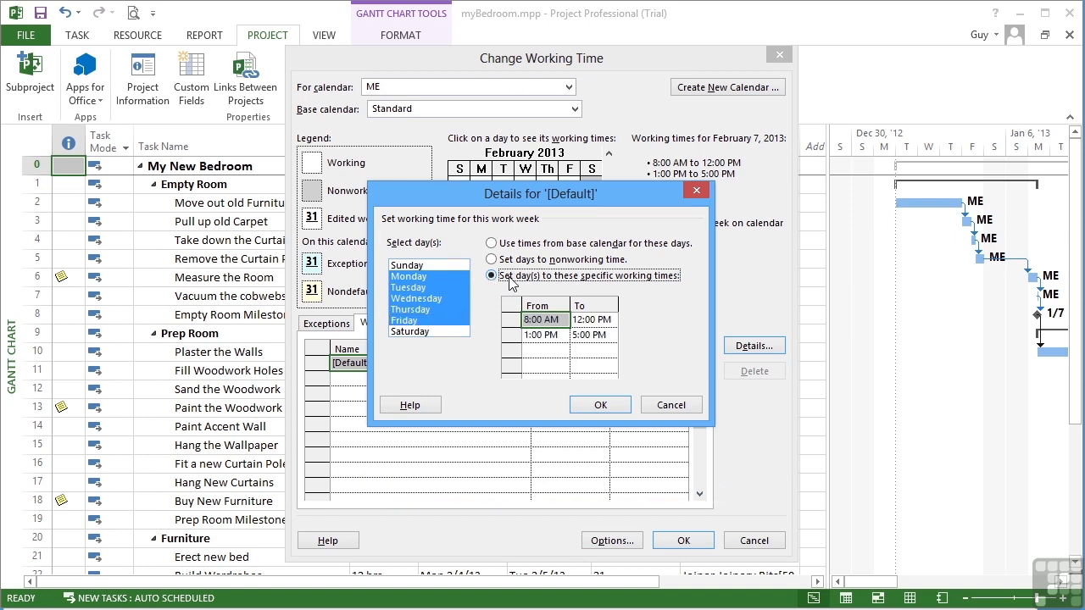
left_click(604, 337)
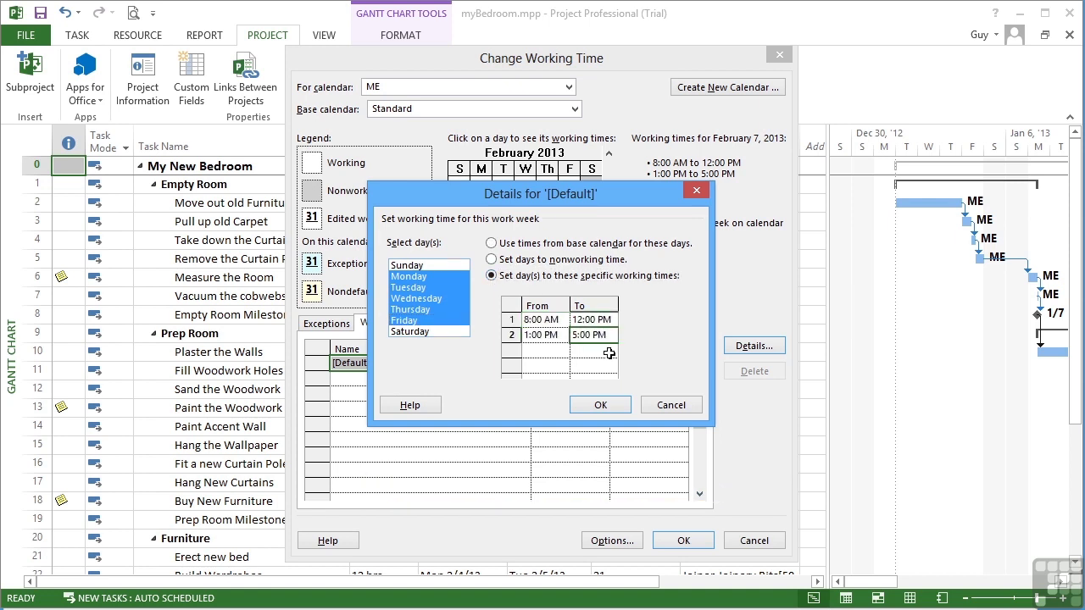
type("6pm")
left_click(566, 351)
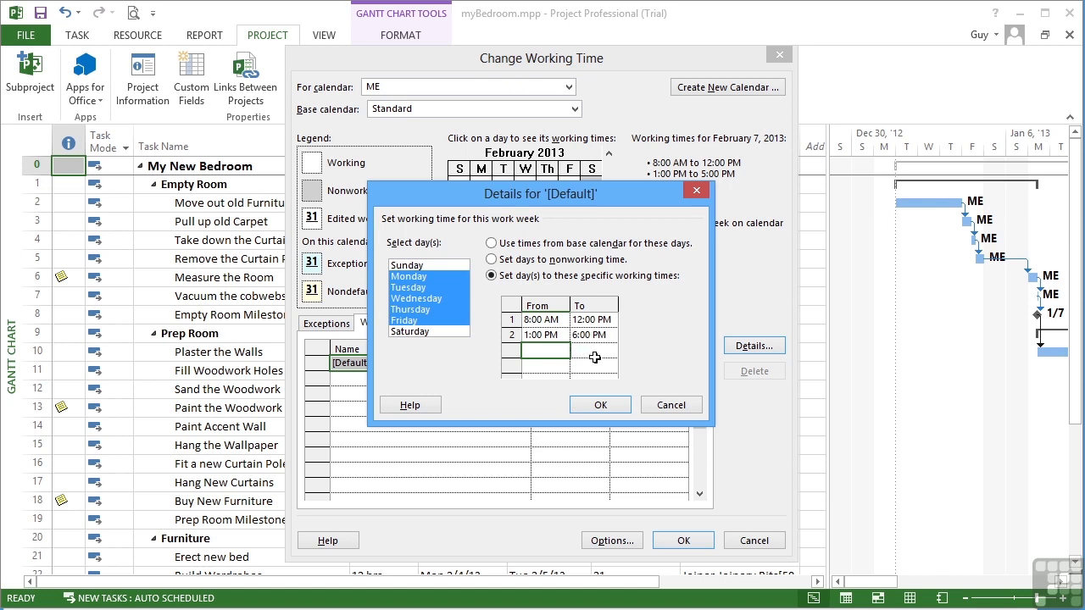
- Confirm the 6:00 PM weekday hours, spot-check February 14, 20 and 22, then save
left_click(601, 407)
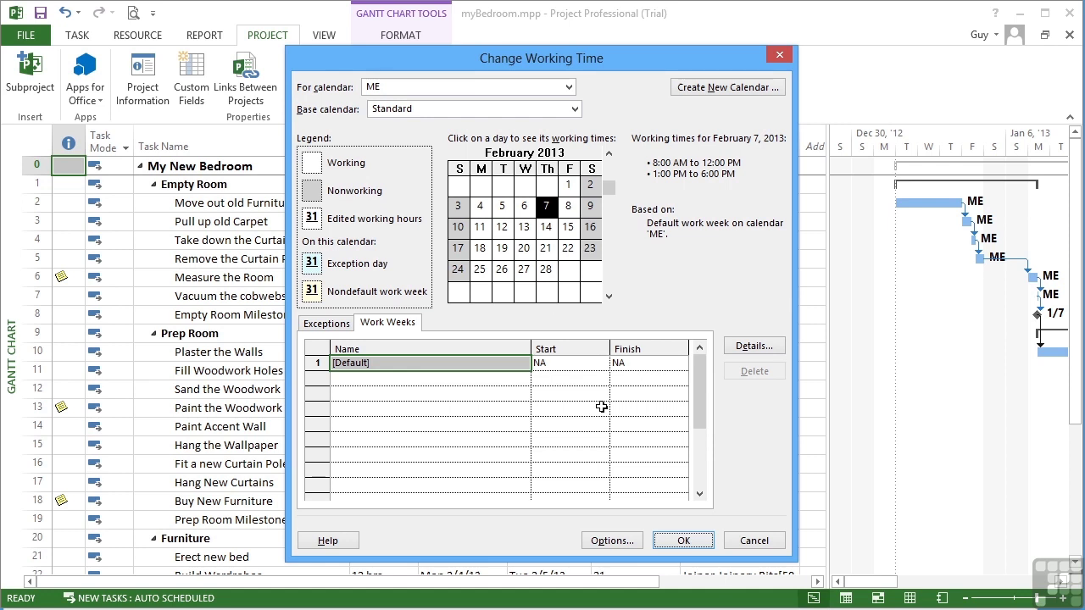
left_click(549, 227)
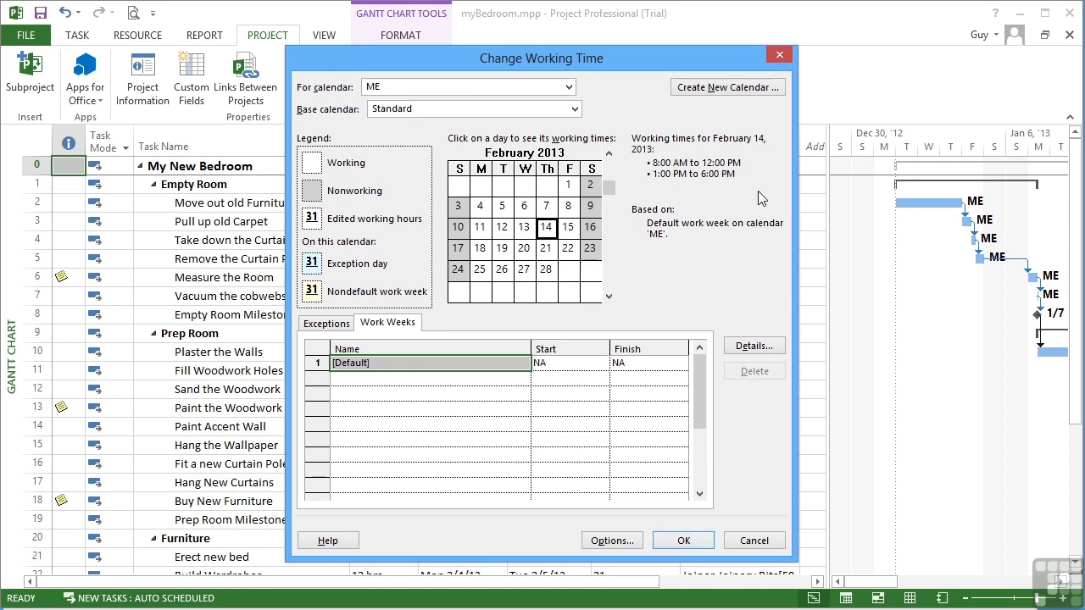
left_click(526, 248)
left_click(549, 251)
left_click(568, 249)
left_click(683, 541)
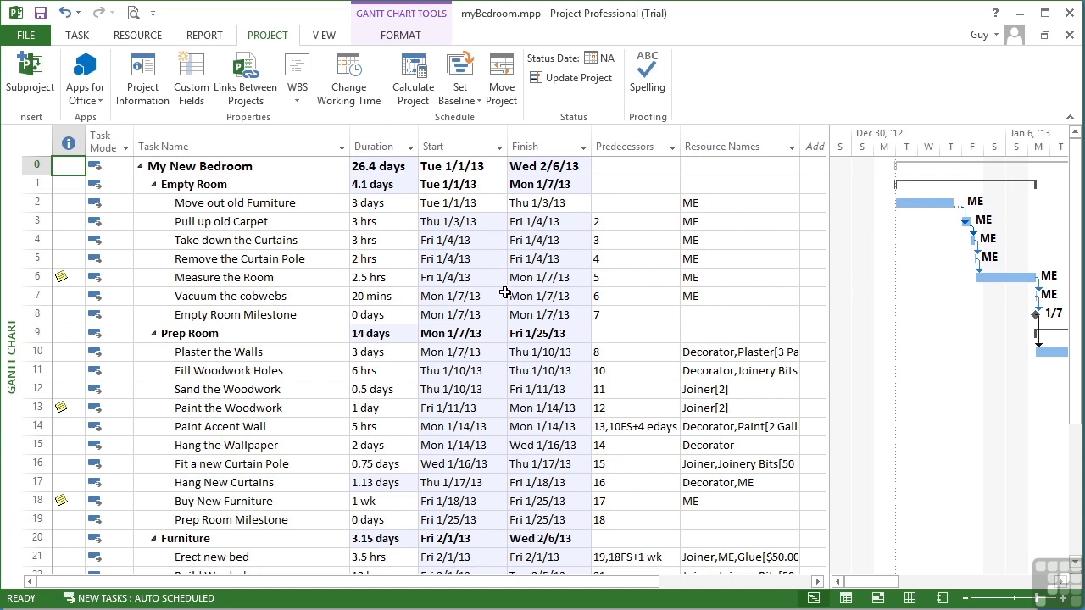
scroll(535, 447, "down", 4)
scroll(535, 446, "up", 5)
- Reopen Change Working Time on the ME calendar and select its [Default] work week
left_click(354, 95)
left_click(569, 88)
left_click(381, 184)
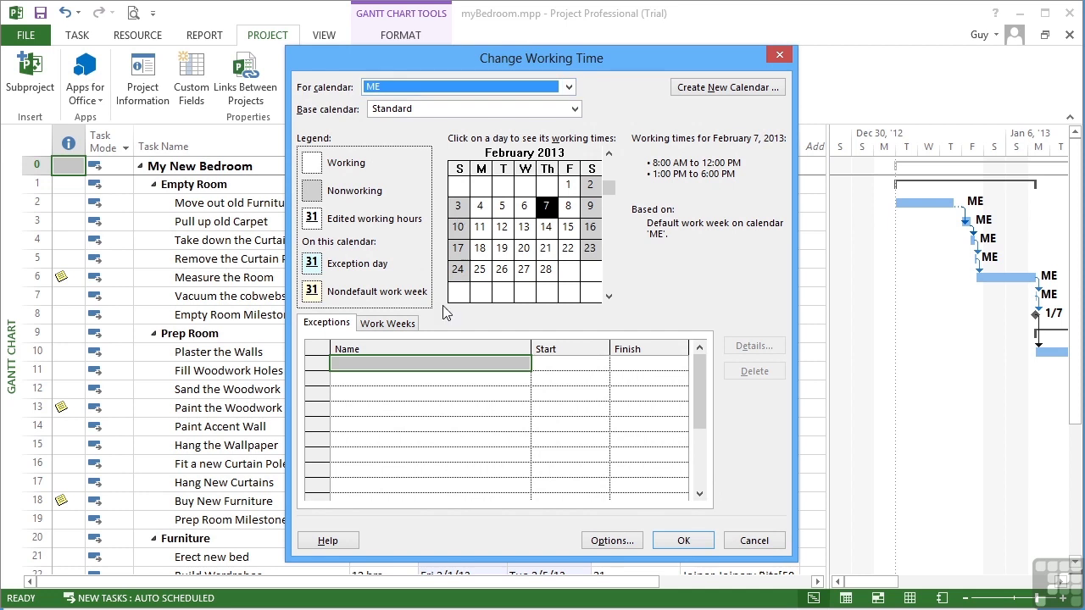
left_click(387, 323)
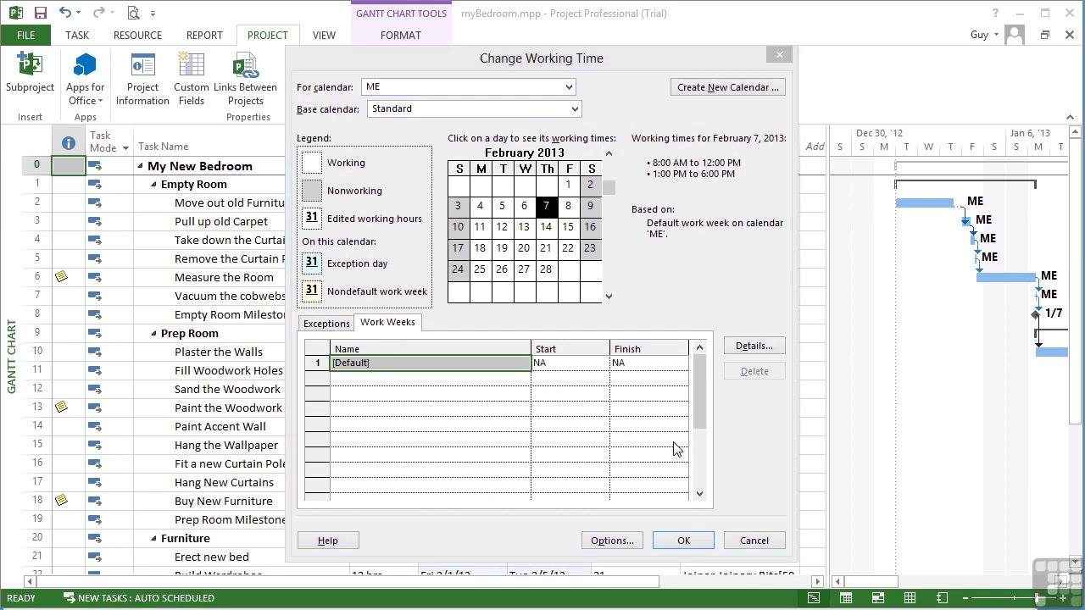
left_click(469, 368)
- Add a work week named Summer with a start date of 5/1/2013
left_click(410, 379)
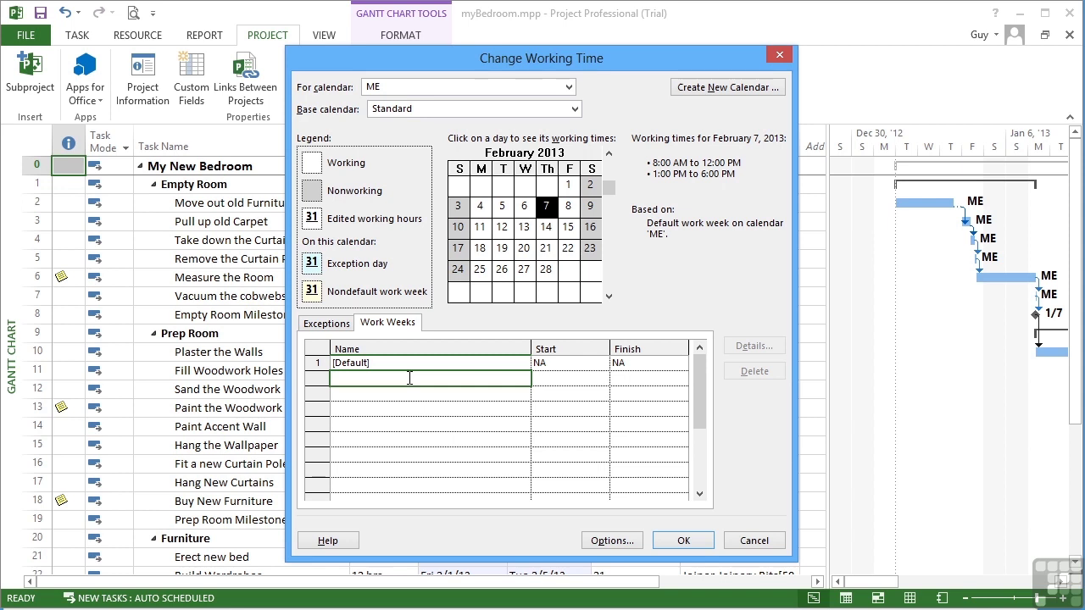
type("Summer")
left_click(574, 381)
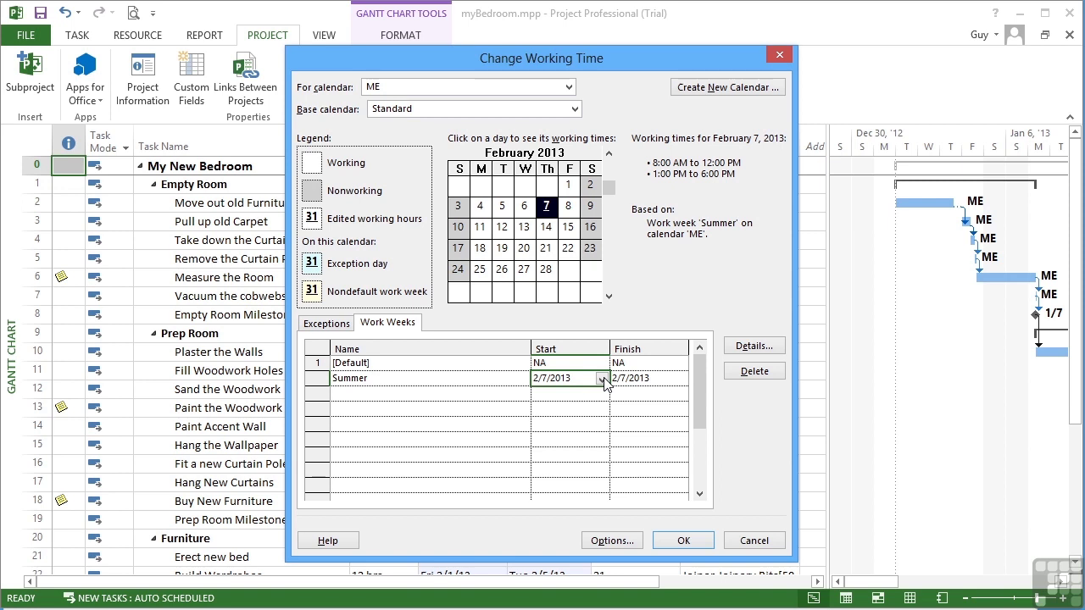
left_click(602, 380)
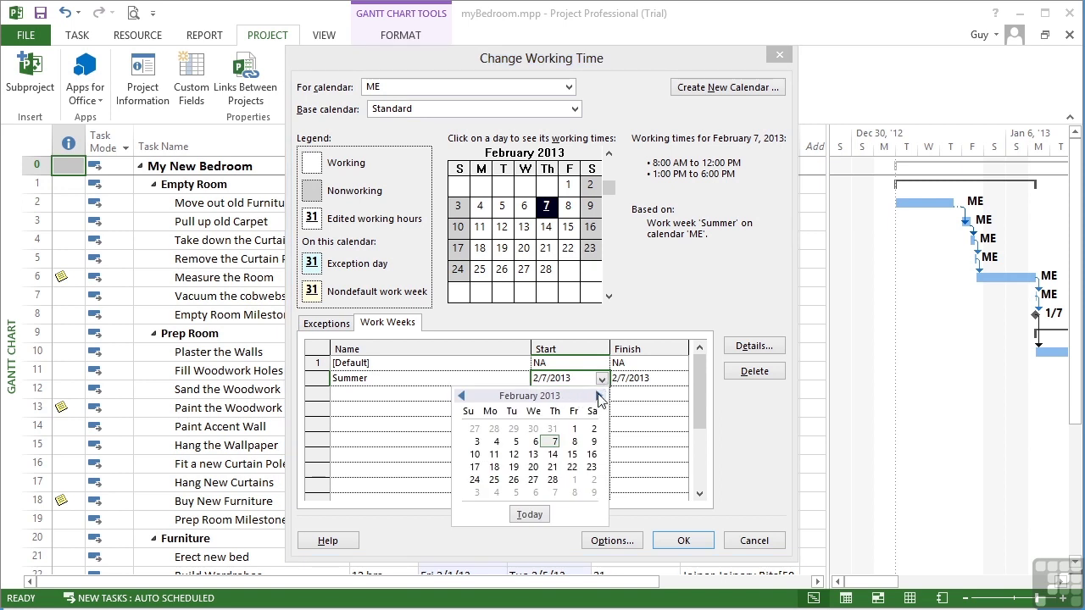
left_click(599, 397)
left_click(599, 397)
left_click(599, 397)
left_click(535, 429)
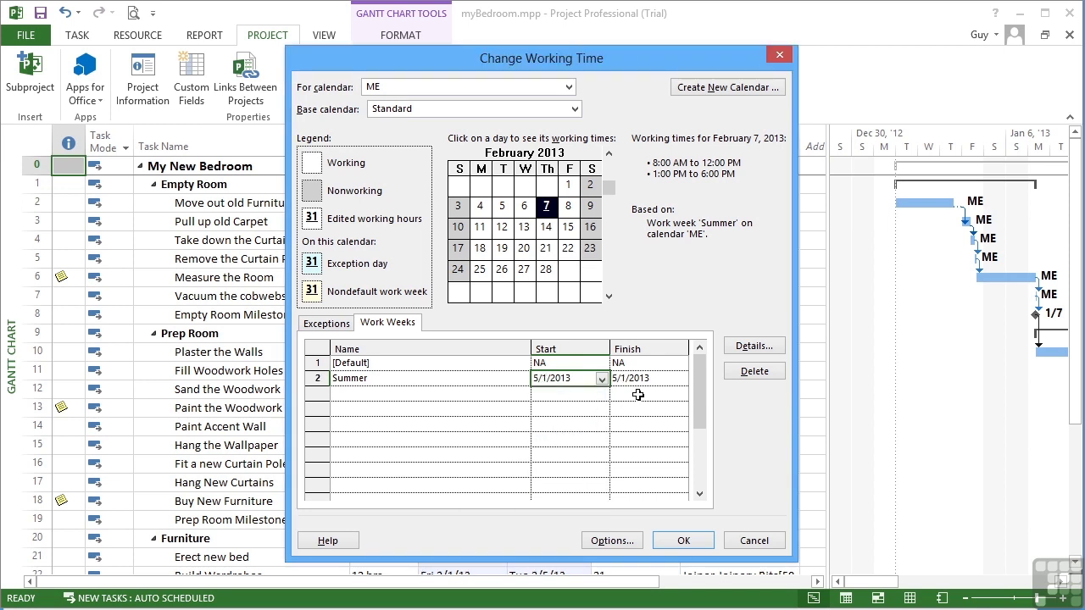
- Set the Summer work week's finish date to 9/18/2013
left_click(664, 380)
left_click(680, 379)
left_click(677, 397)
left_click(677, 397)
left_click(676, 397)
left_click(676, 396)
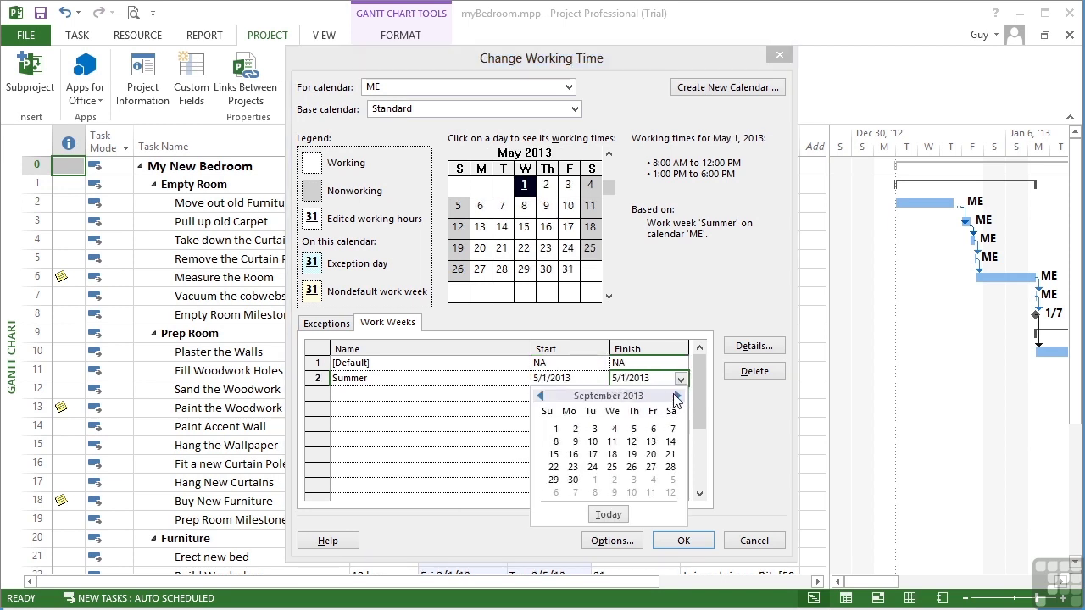
left_click(610, 454)
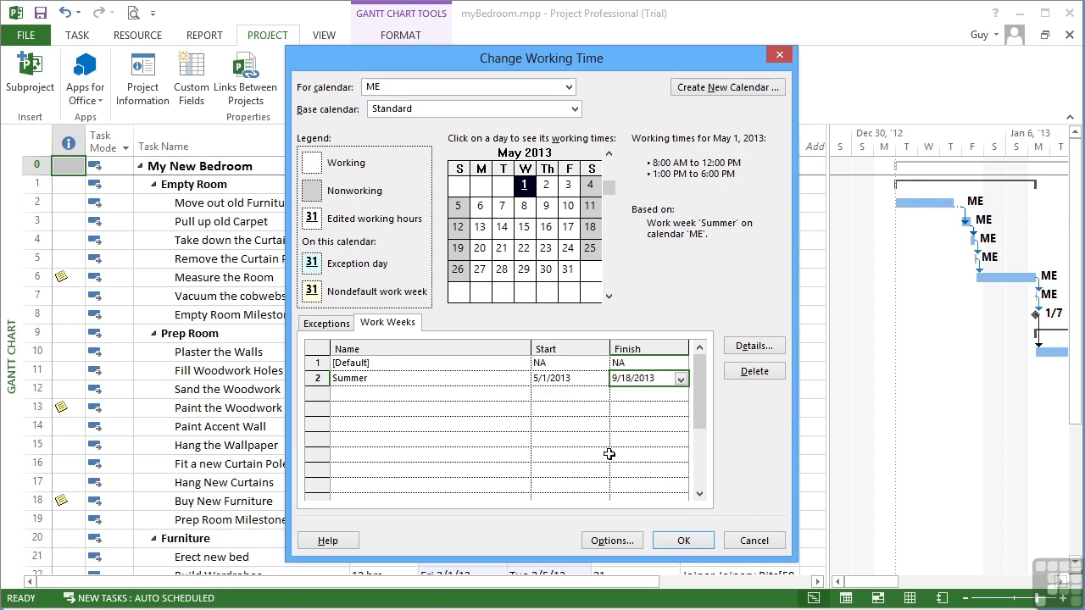
left_click(426, 378)
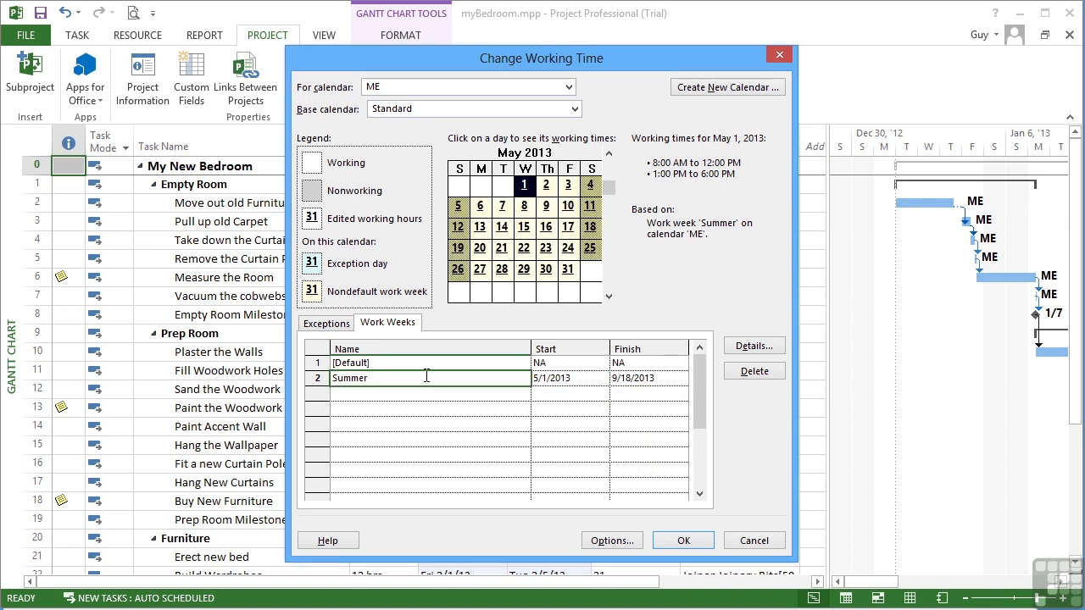
- Give Summer's Monday–Friday specific hours of 8:00 AM–12:00 PM and 1:00–8:00 PM
left_click(750, 348)
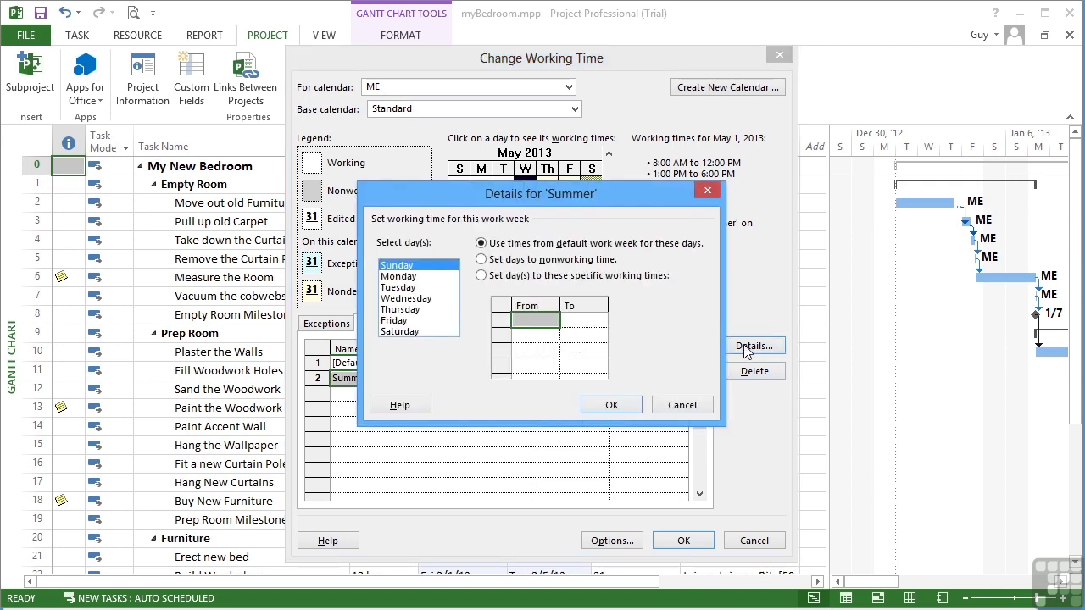
left_click(395, 321)
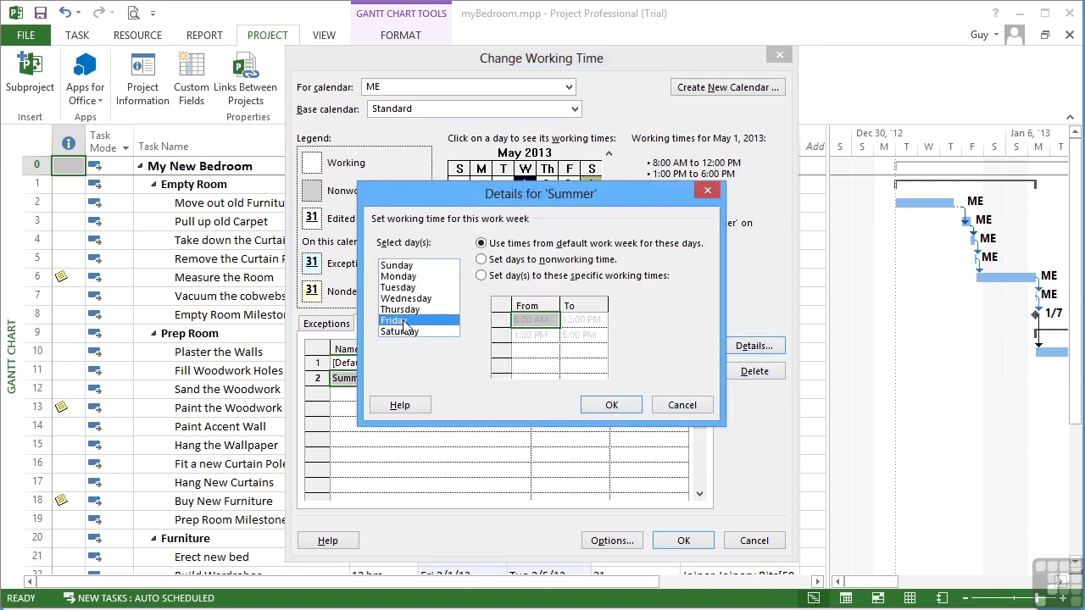
left_click(412, 277, "shift")
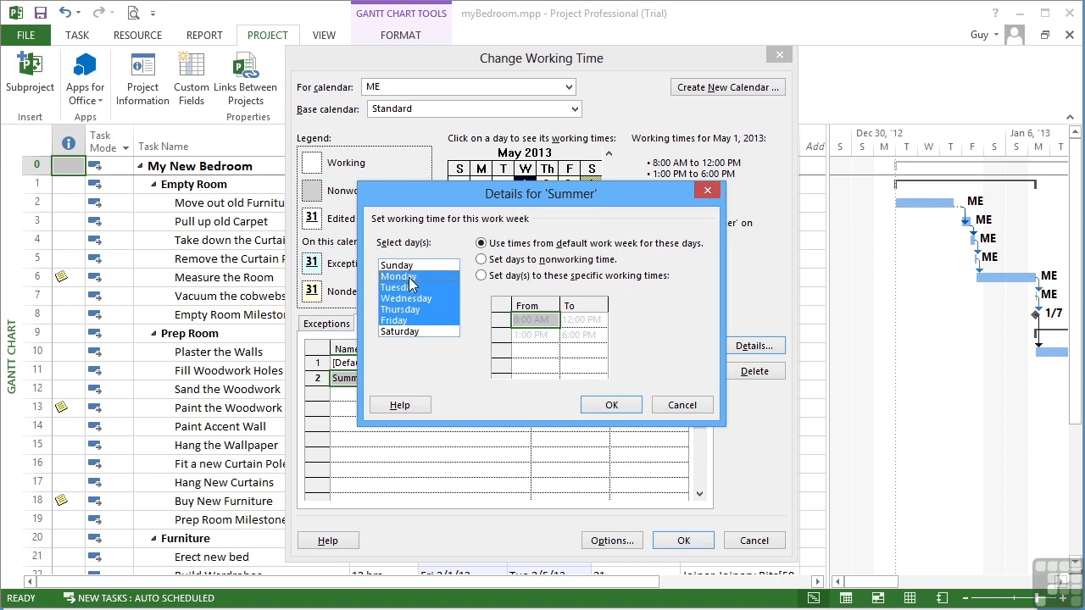
left_click(482, 278)
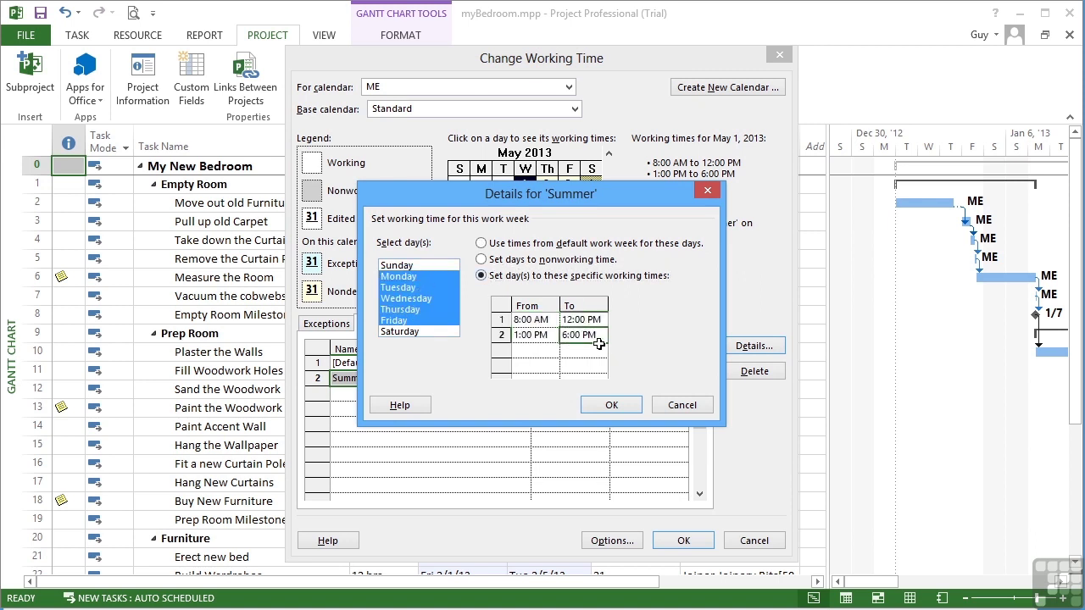
type("8pm")
key("Return")
- Confirm the Summer week's 8:00 PM weekday hours, then review the Summer and [Default] work weeks
left_click(611, 406)
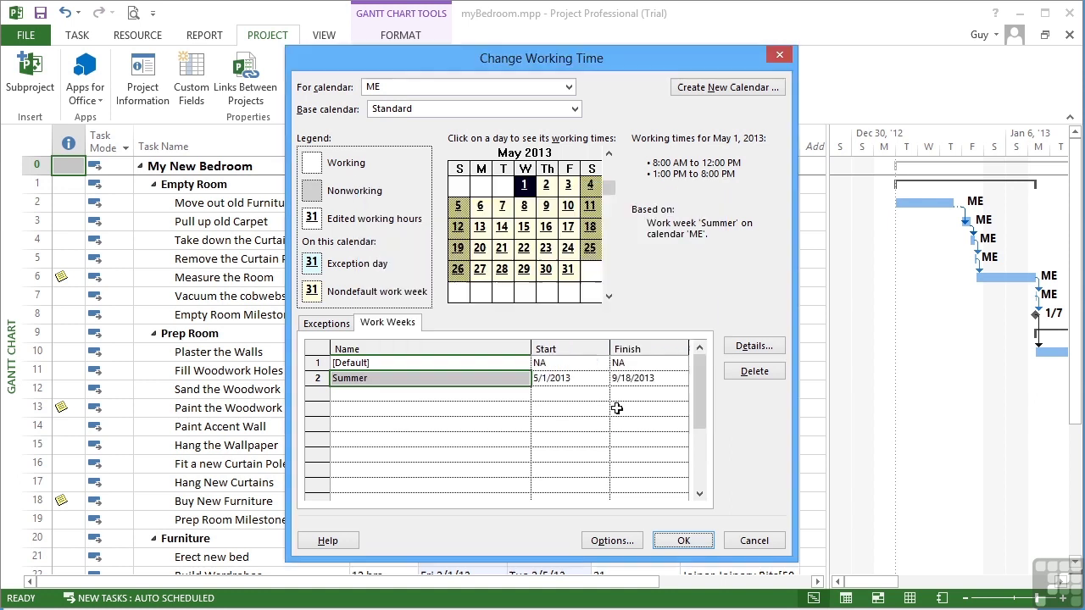
left_click(571, 381)
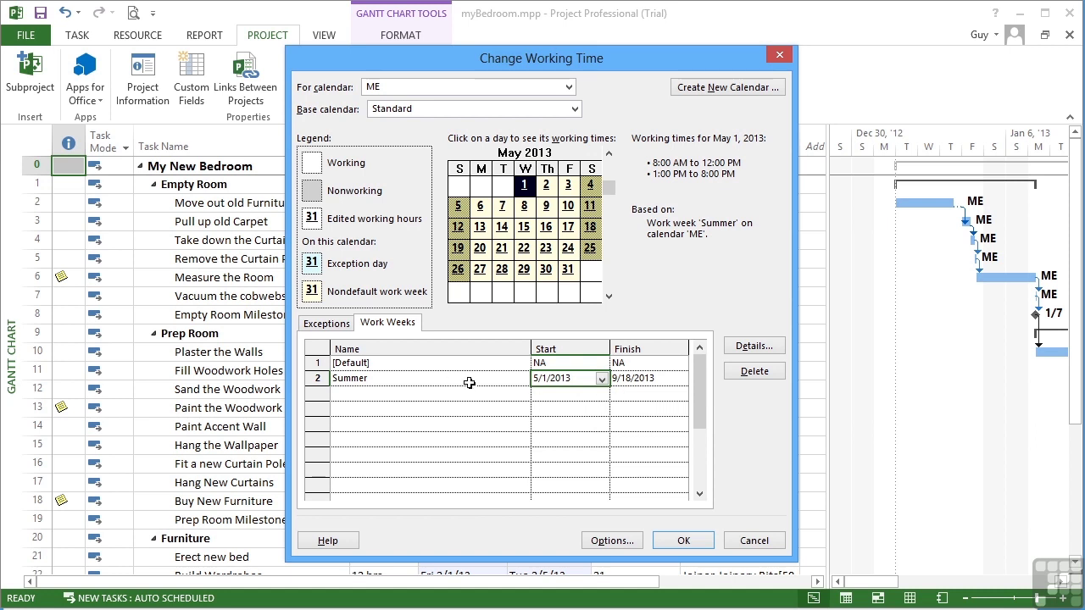
left_click(440, 362)
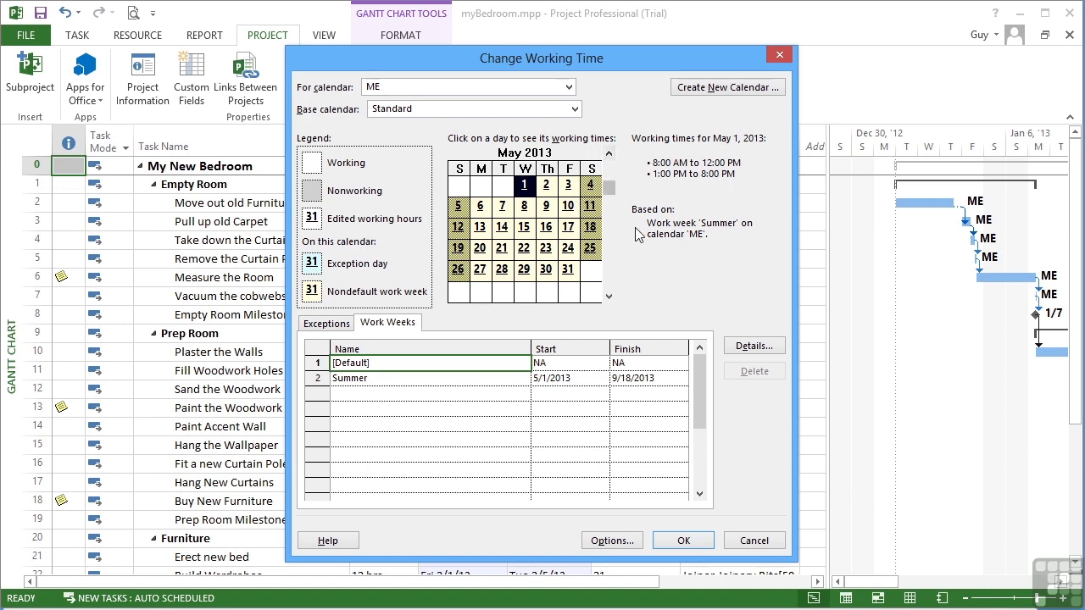
left_click(609, 154)
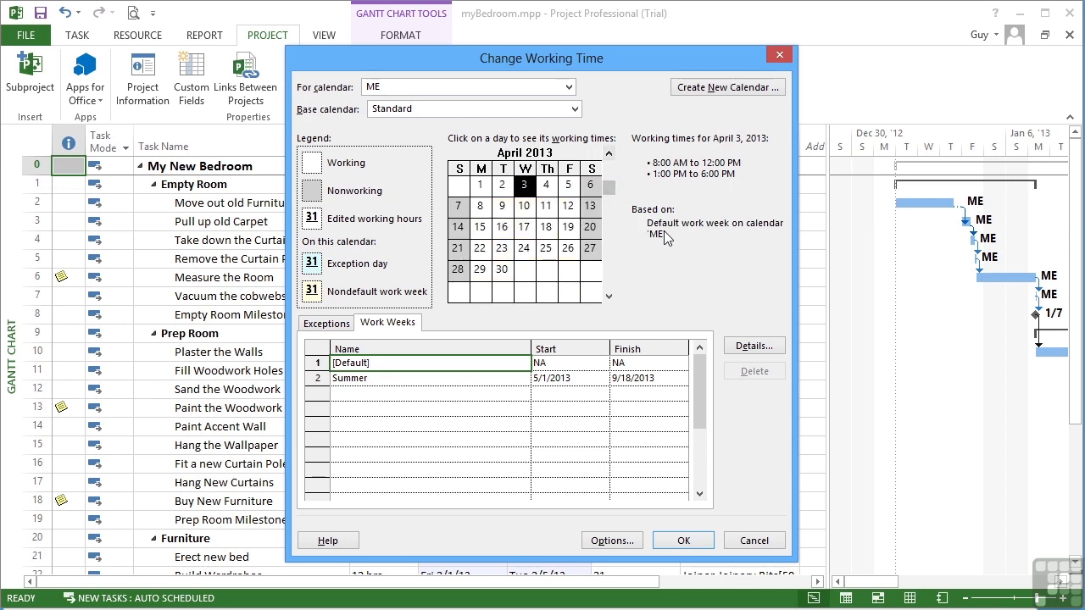
left_click(608, 296)
left_click(607, 296)
left_click(608, 295)
left_click(608, 295)
left_click(609, 296)
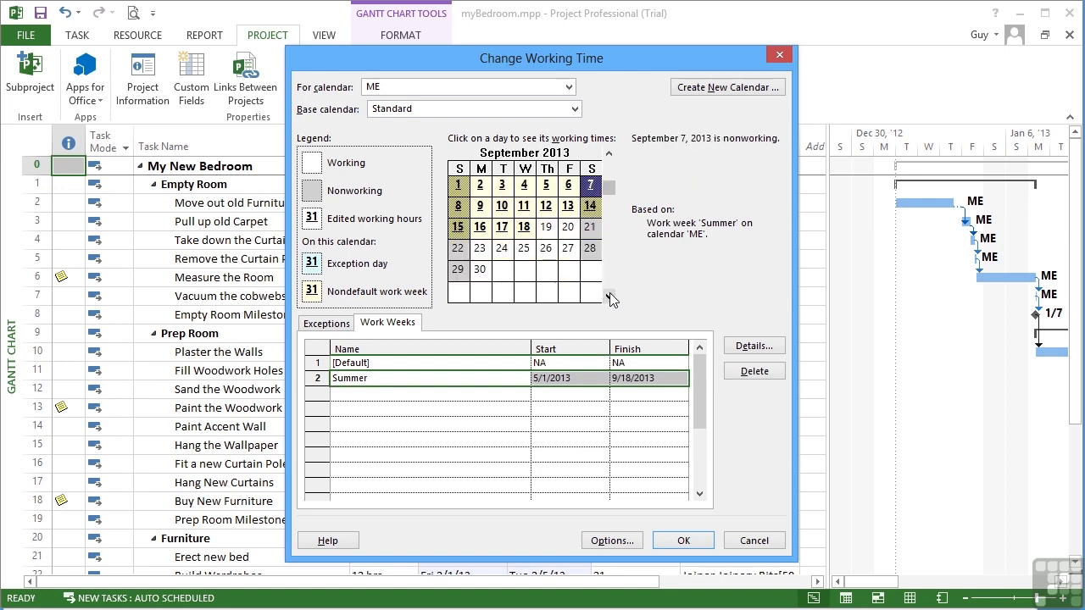
left_click(547, 227)
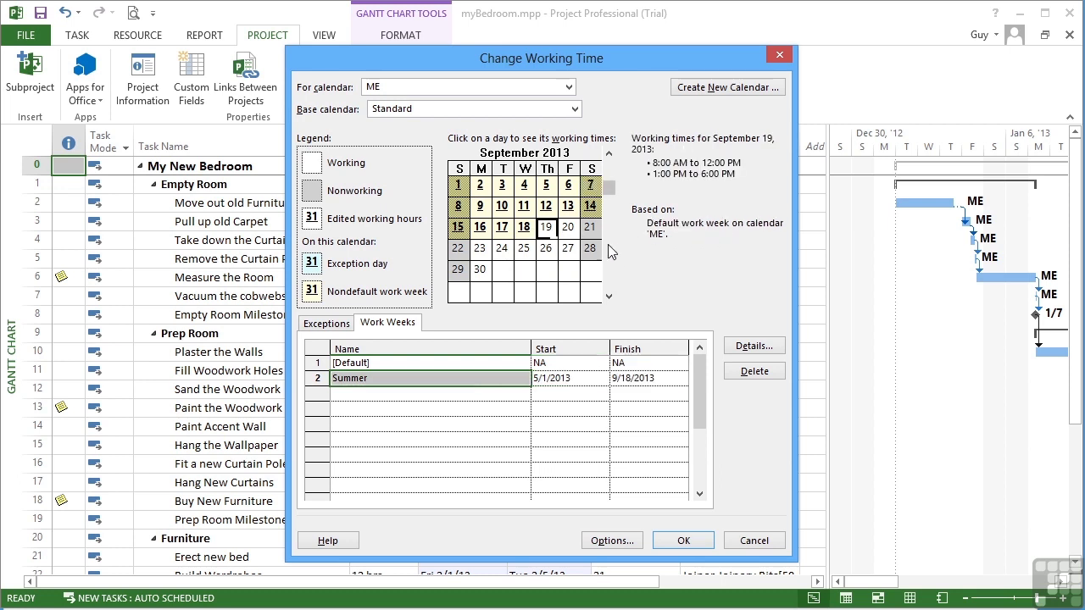
left_click(609, 155)
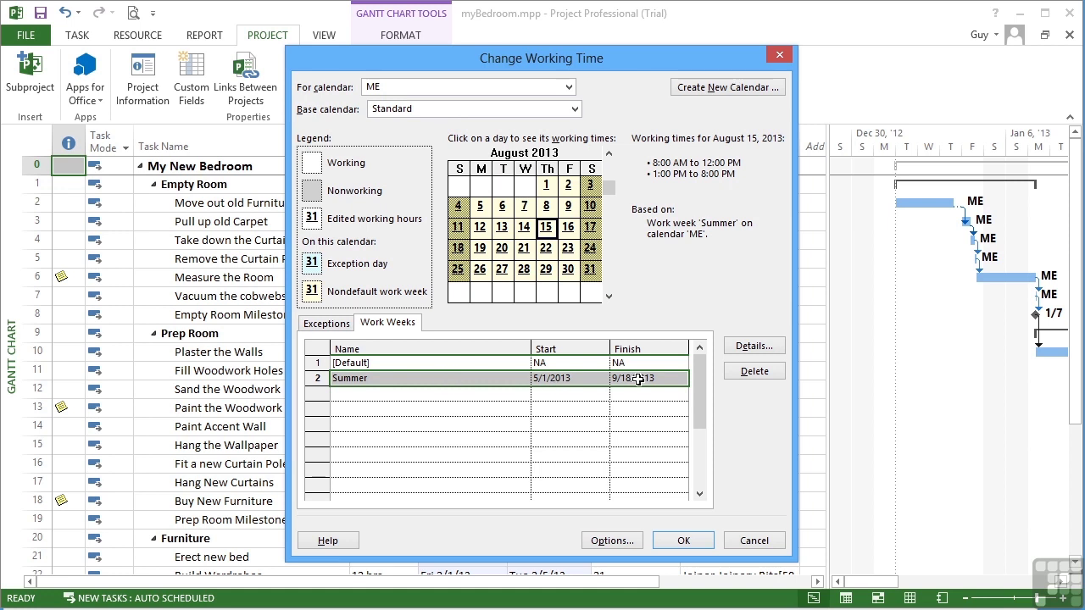
left_click(459, 396)
left_click(456, 413)
left_click(453, 424)
left_click(453, 438)
left_click(448, 420)
left_click(449, 406)
left_click(449, 395)
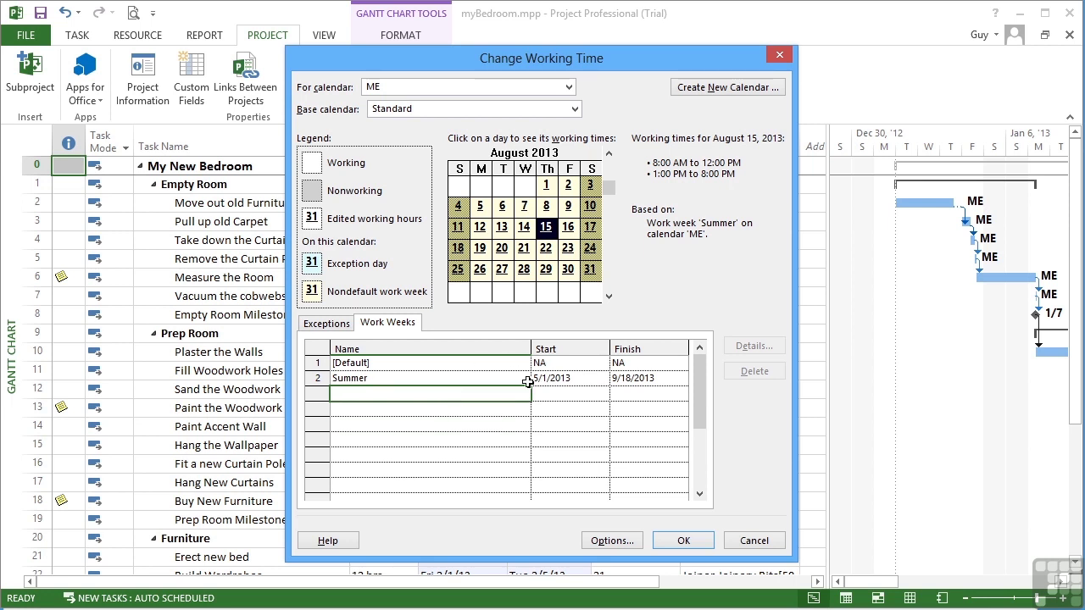